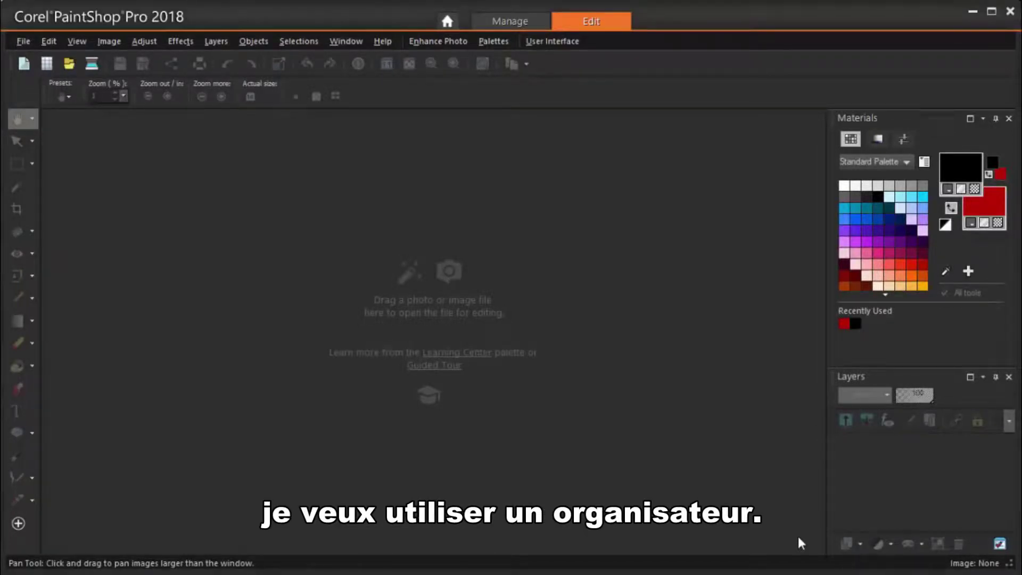
Step: Show the Organizer palette from the workspace's Palettes shortcut menu
left_click(492, 41)
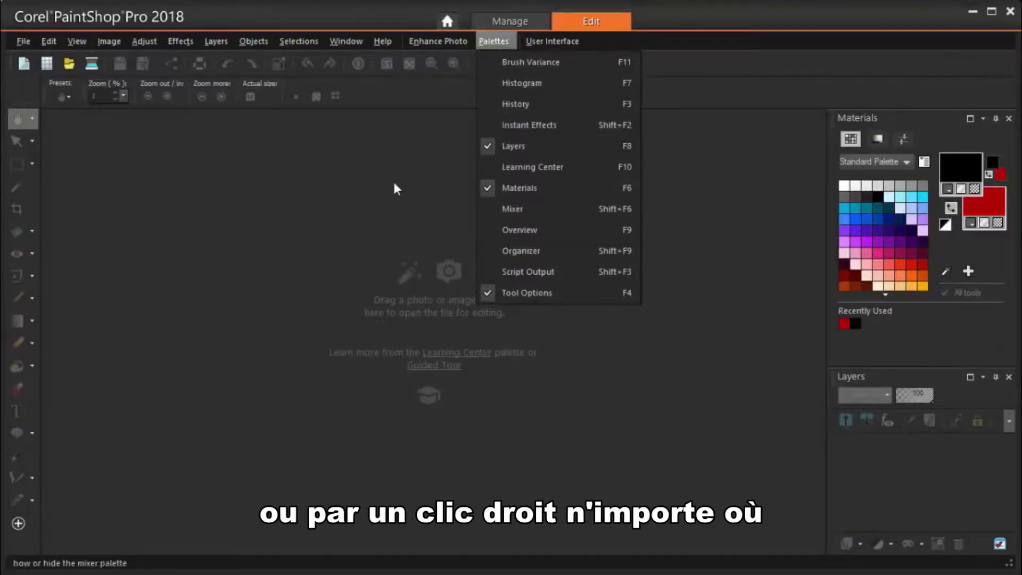
left_click(434, 164)
right_click(374, 160)
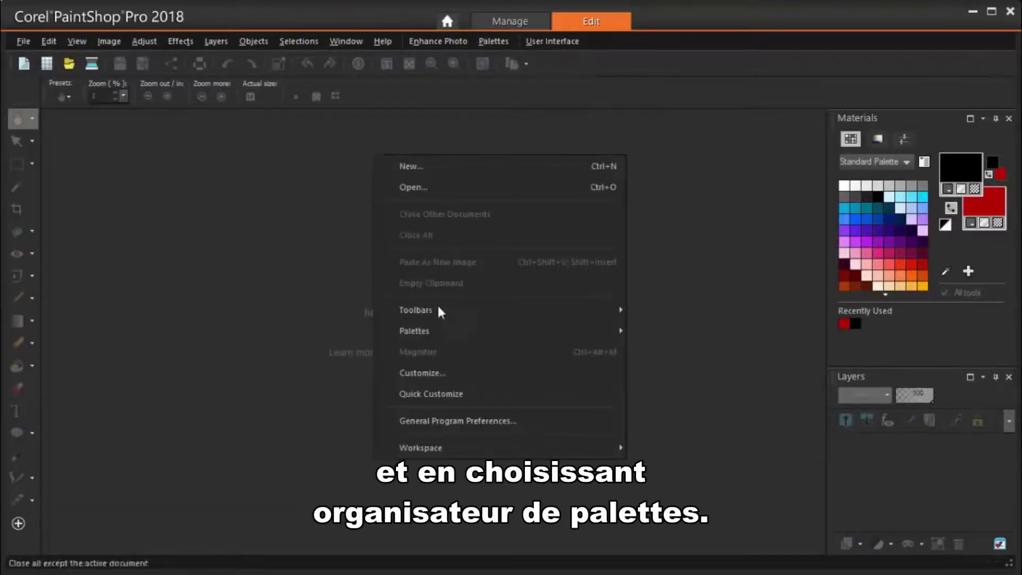
mouse_move(446, 322)
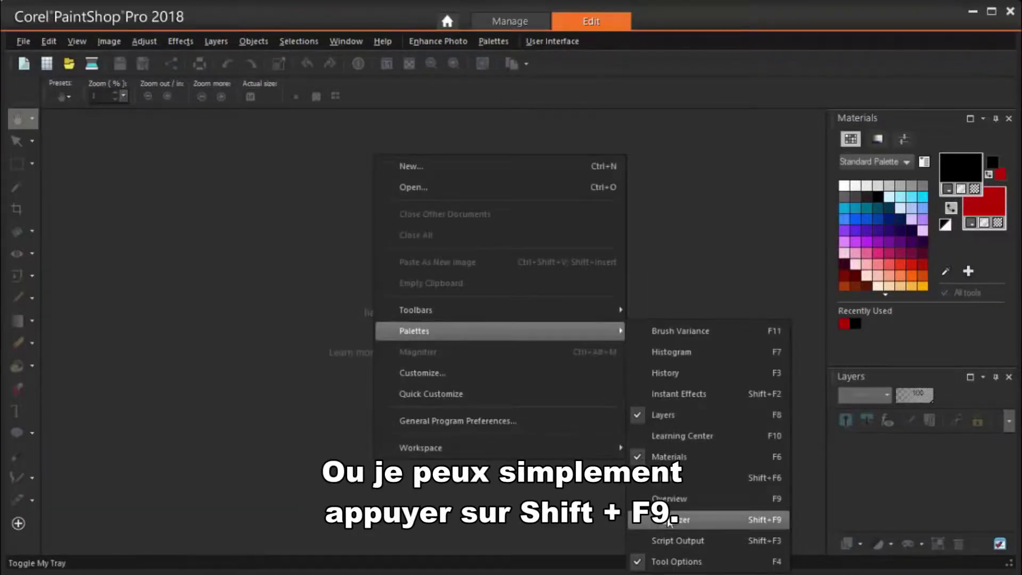
left_click(707, 504)
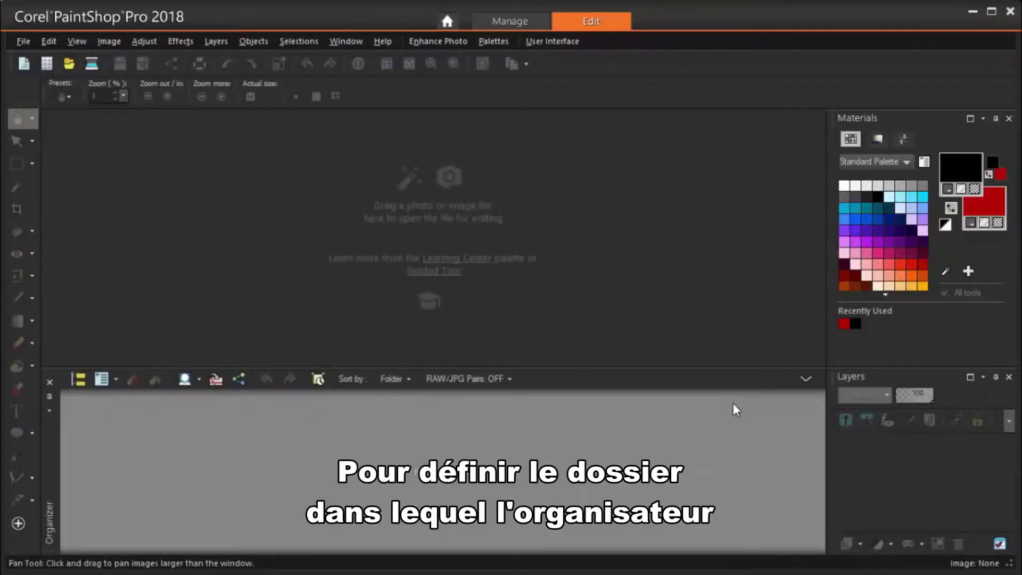
Step: Open folder navigation and browse the Samples folder photos, checking the wedding shot's options
left_click(81, 379)
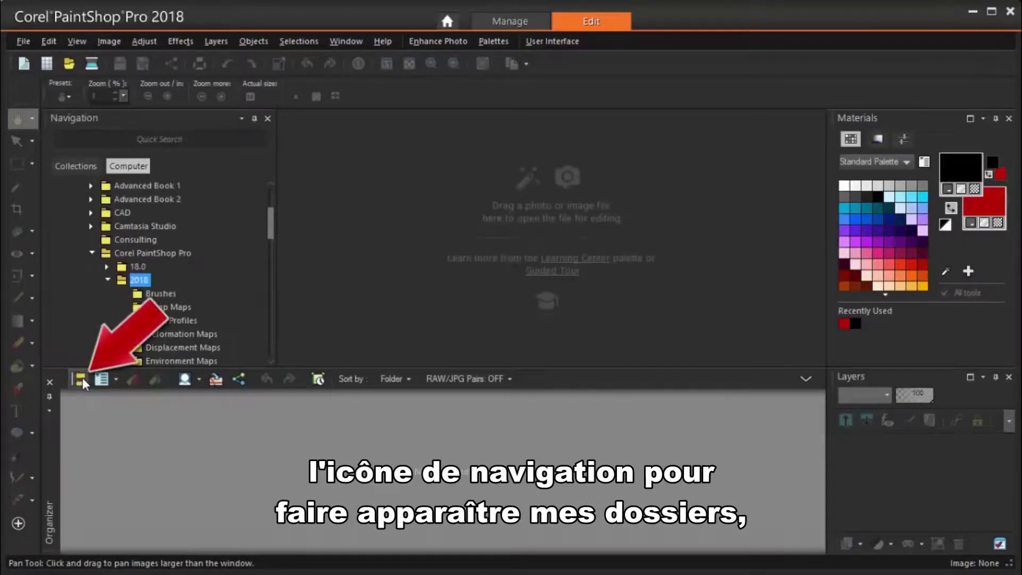
left_click_drag(272, 217, 272, 257)
left_click(171, 293)
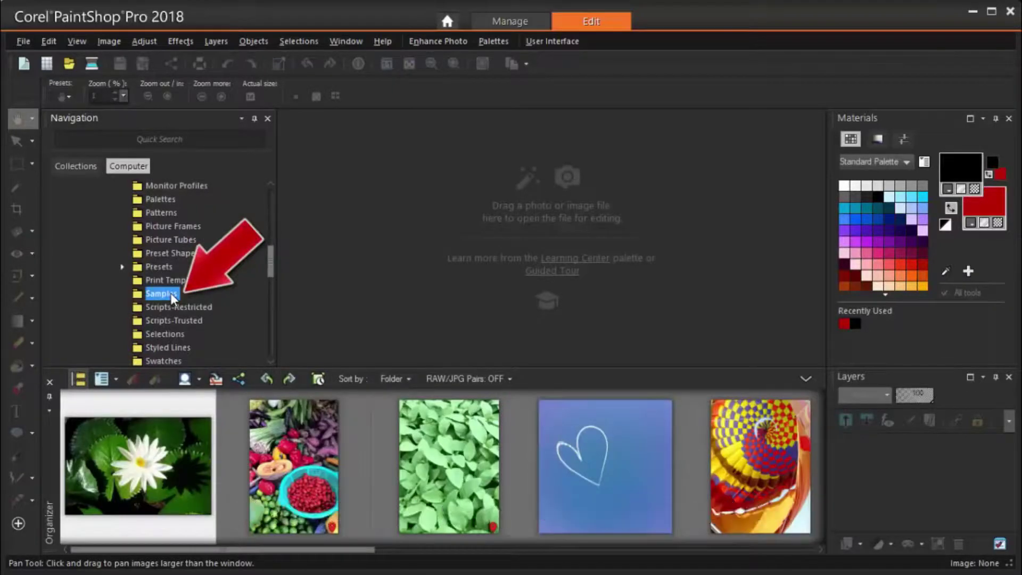
scroll(360, 556, "down", 5)
left_click_drag(380, 557, 481, 555)
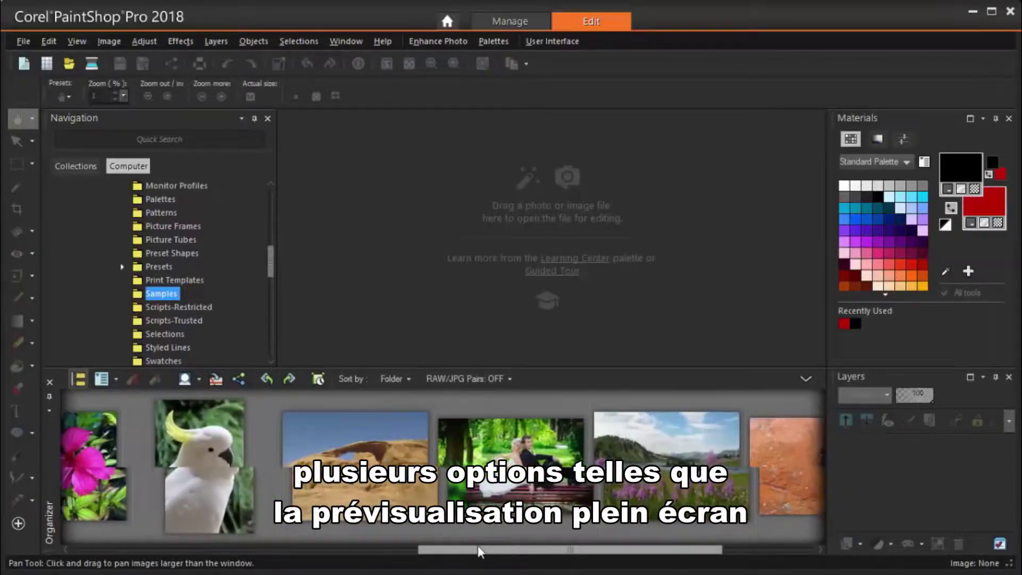
right_click(485, 437)
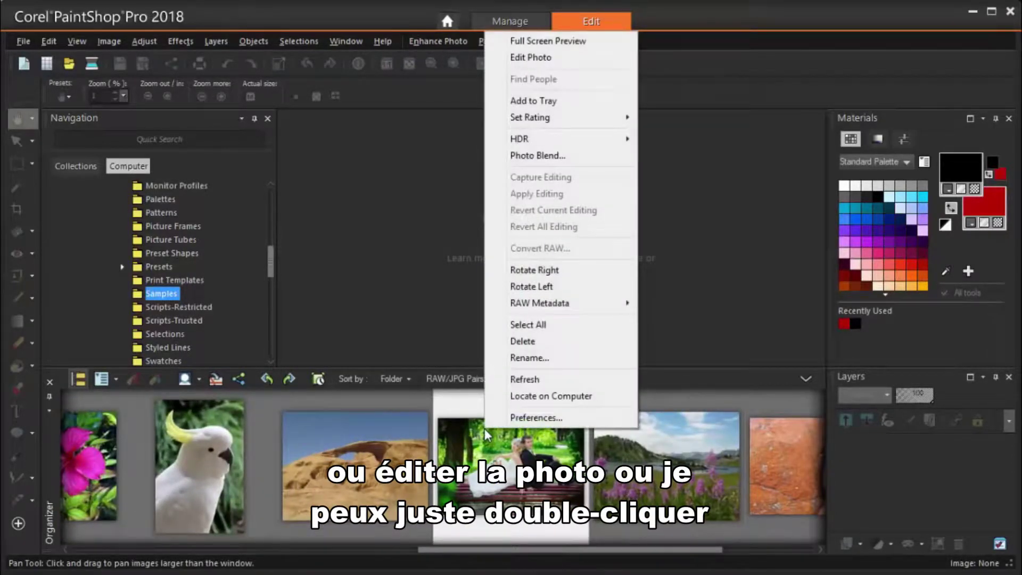
left_click(452, 391)
Step: Open the wedding photo for editing and collapse the Organizer and Navigation panels
double_click(489, 457)
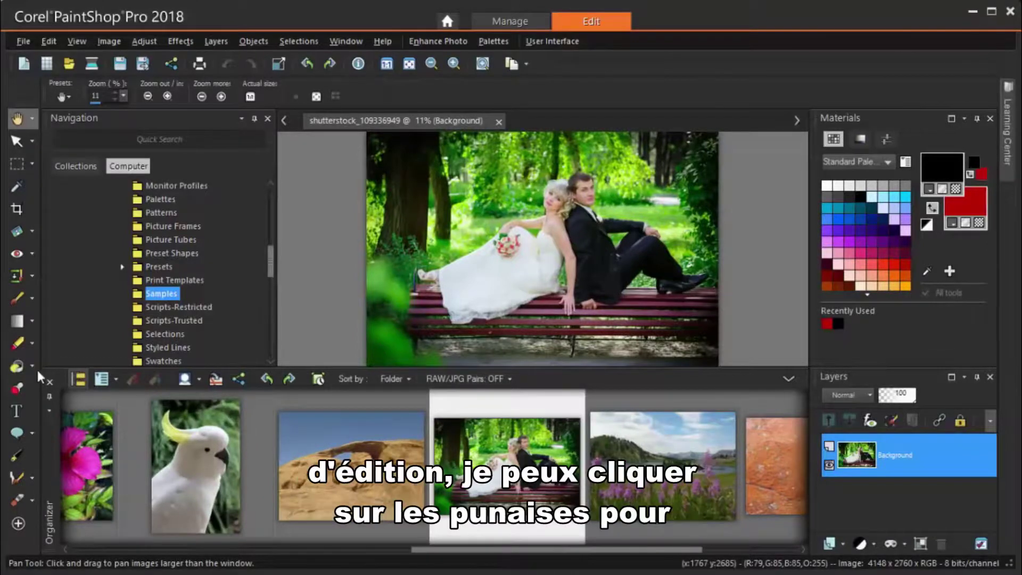
left_click(50, 396)
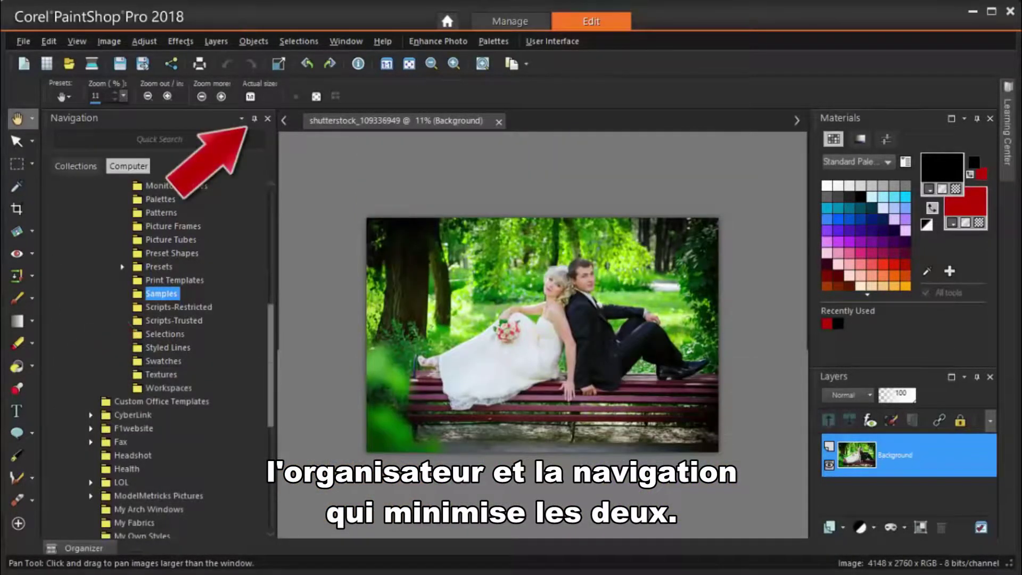
left_click(254, 118)
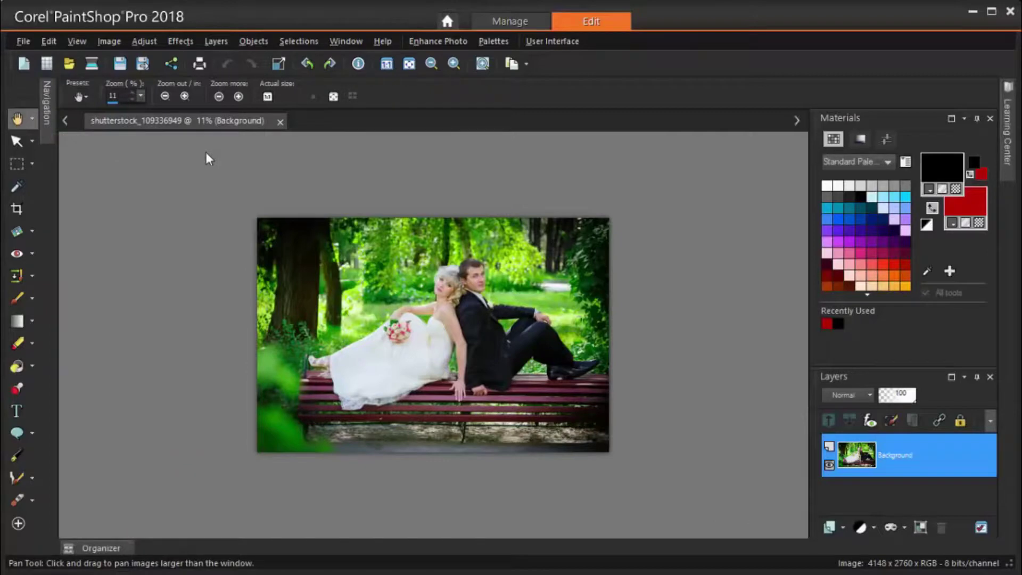
Step: Show the Learning Center set to auto-hide, zoom in, and make the Layers panel taller
right_click(373, 97)
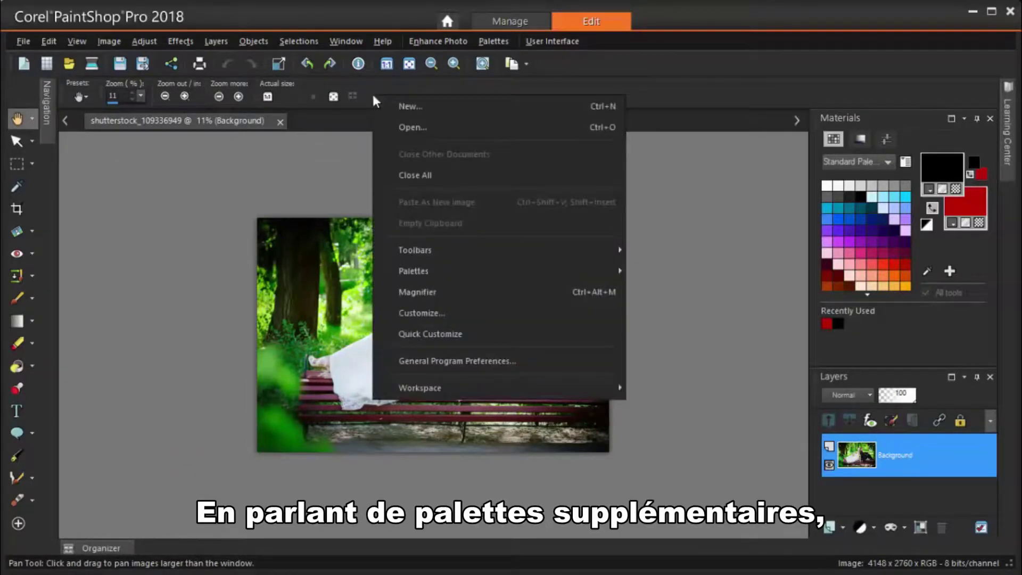
mouse_move(479, 274)
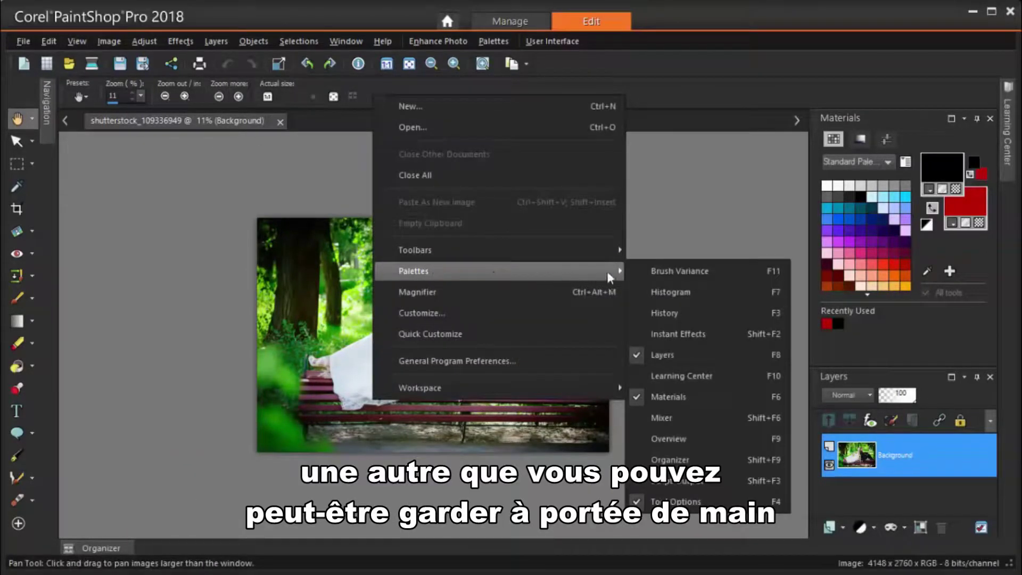
left_click(686, 376)
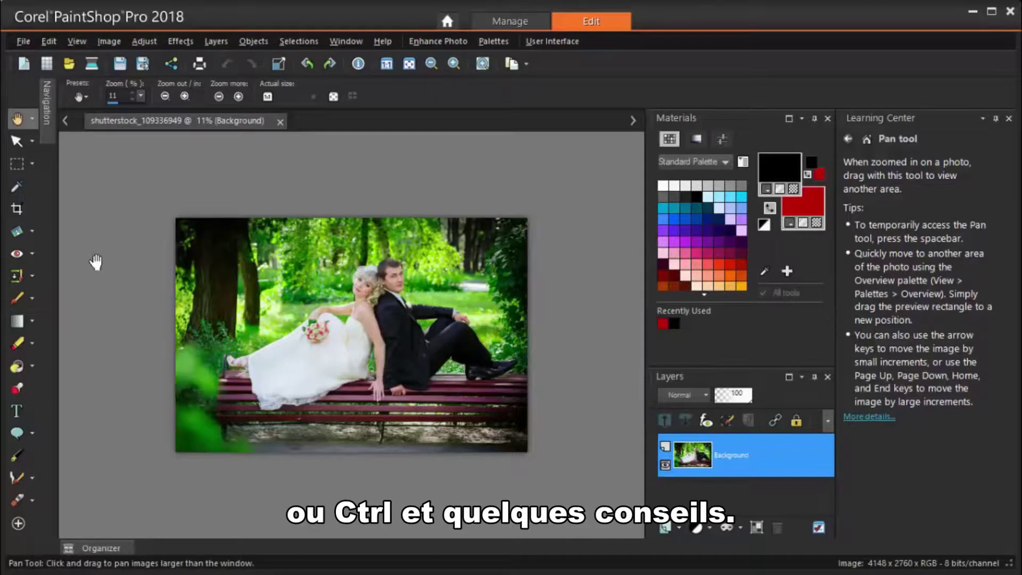
left_click(995, 119)
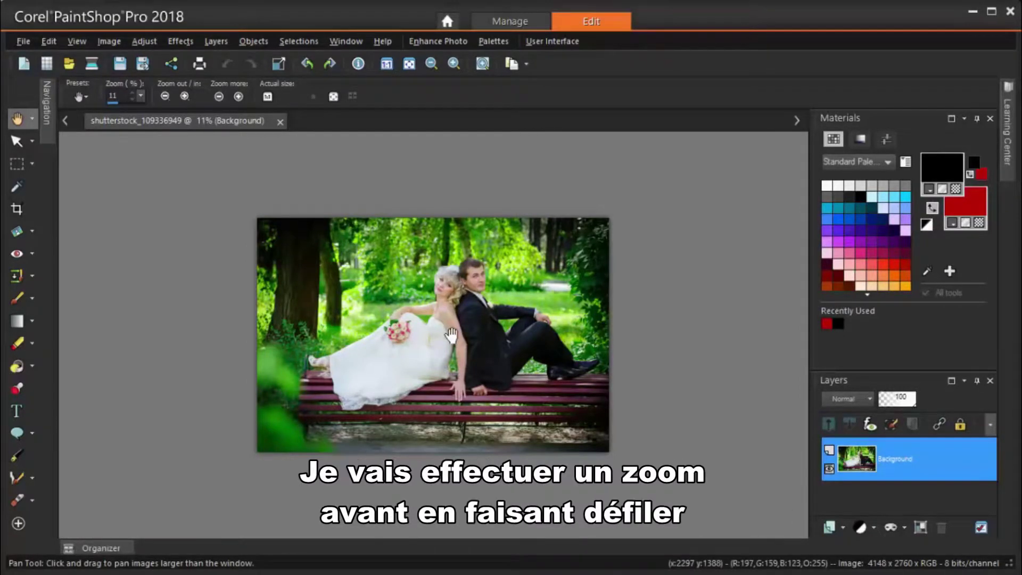
scroll(452, 334, "up", 3)
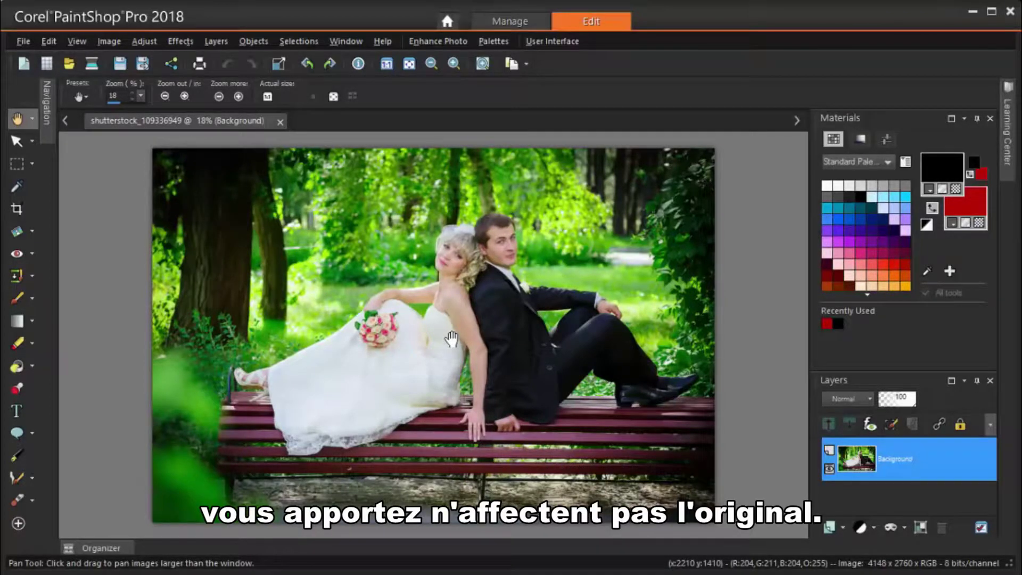
left_click_drag(878, 372, 874, 333)
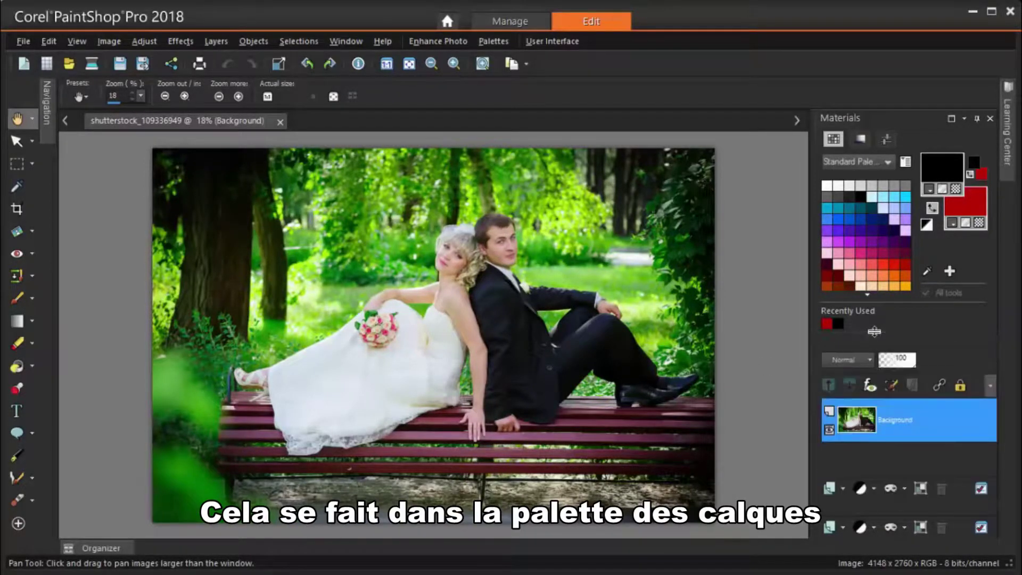
Step: Duplicate the Background layer and rename the copy 'Grayscale'
right_click(892, 416)
left_click(929, 447)
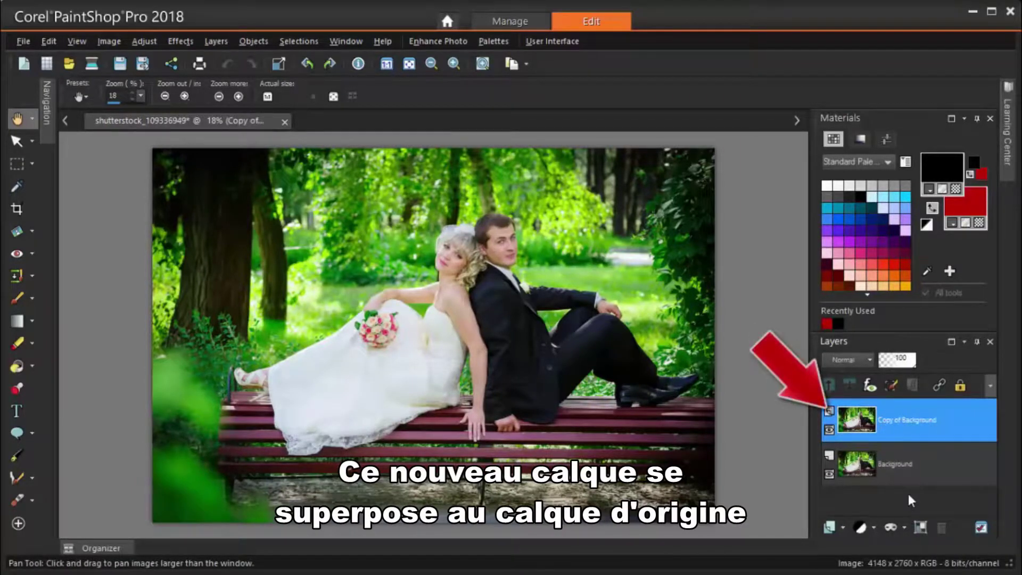
left_click(906, 421)
type("Grayscale")
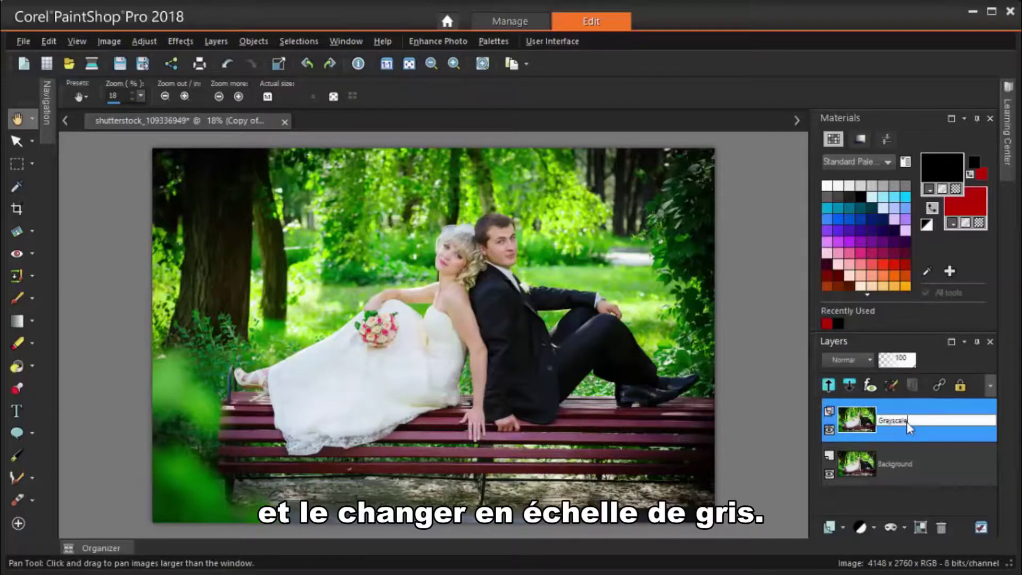
left_click(785, 454)
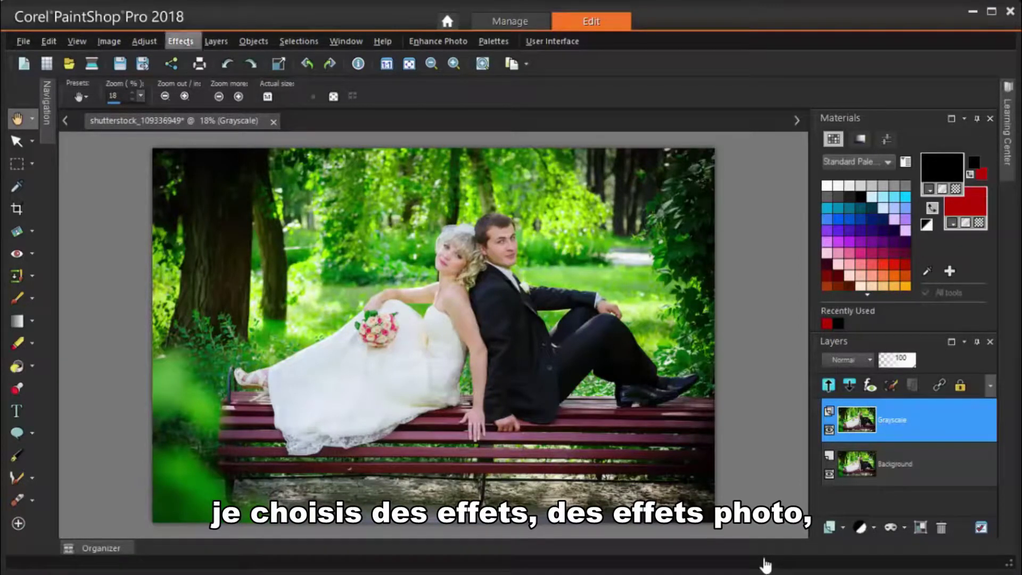
Step: Apply Black And White Film with brightness -54 and clarify 73, then select Background
key("alt+c")
key("Down")
key("Right")
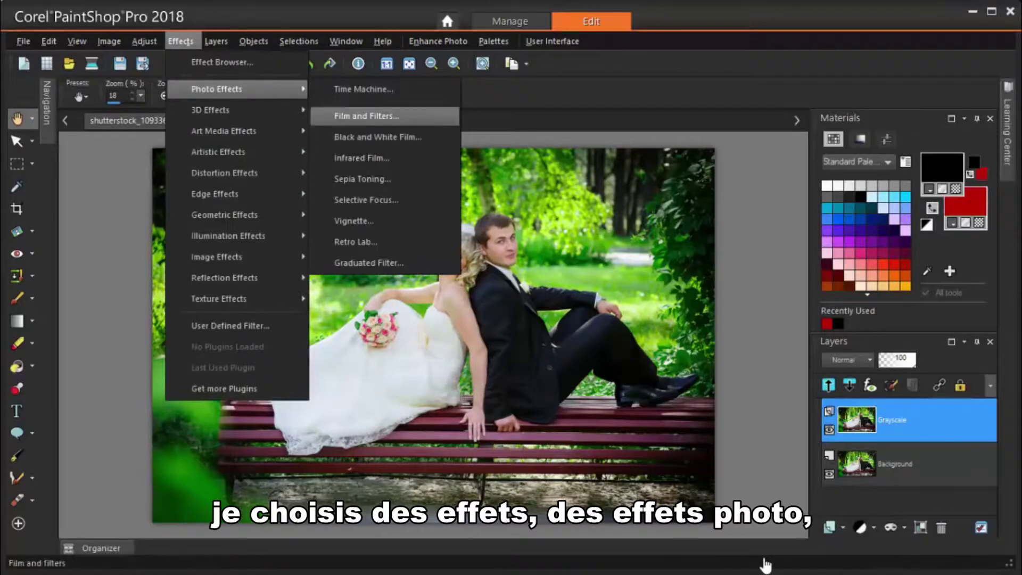
key("Down")
key("Down")
key("Return")
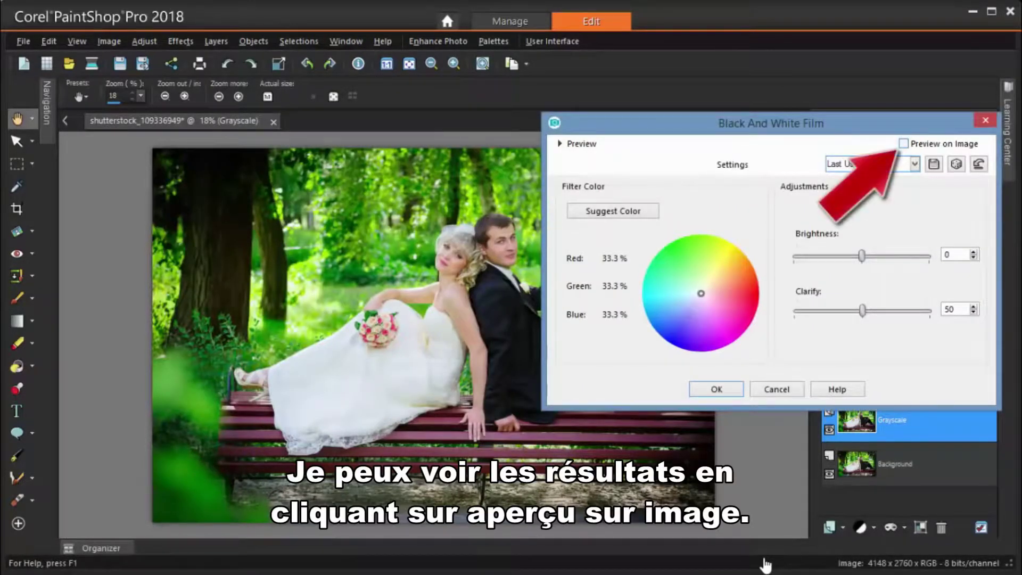
key("alt+i")
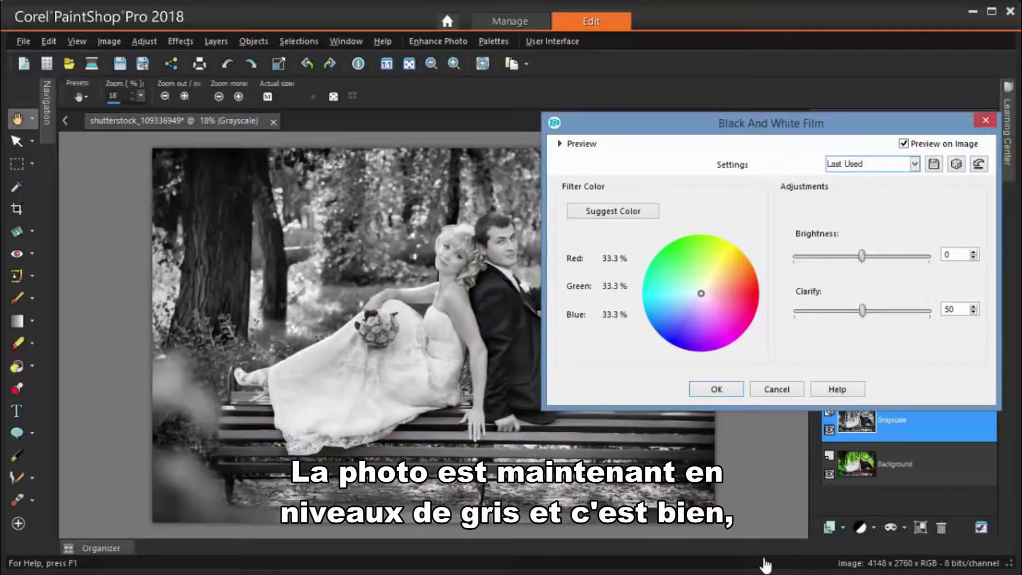
key("Page_Down")
key("alt+i")
key("Page_Down")
key("Page_Down")
key("Page_Down")
key("Page_Down")
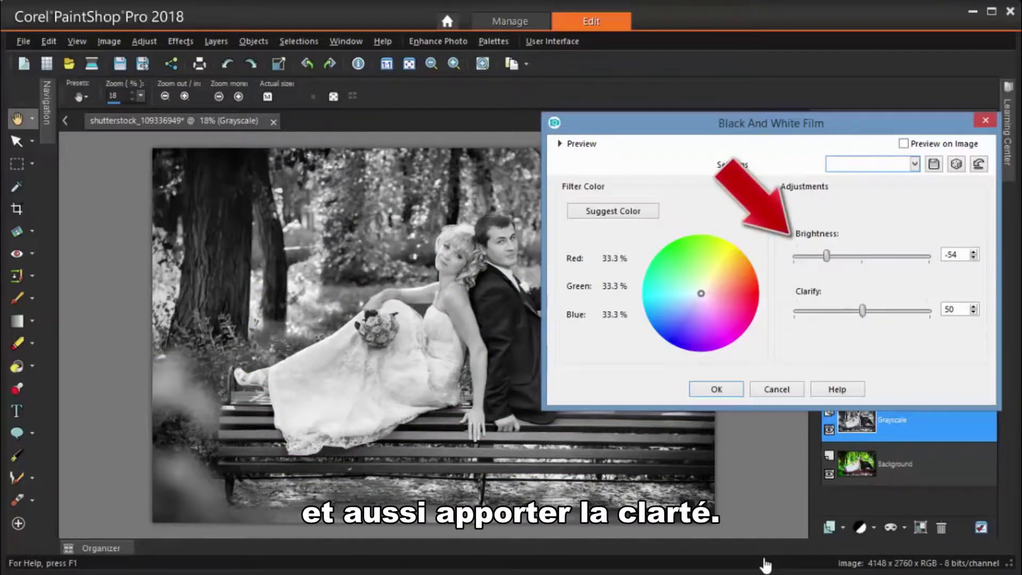
key("Tab")
key("Tab")
key("Page_Up")
key("Page_Up")
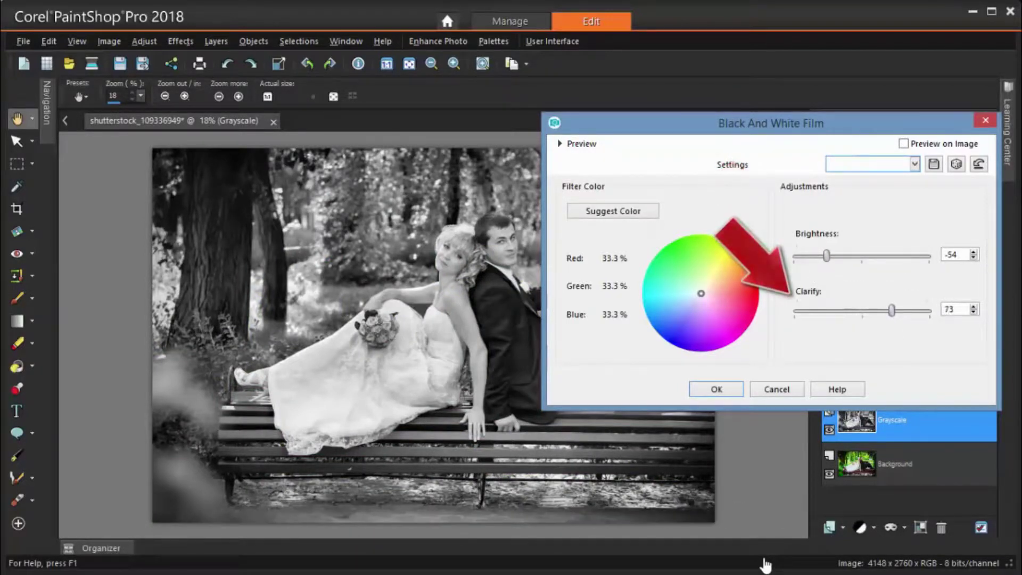
key("Return")
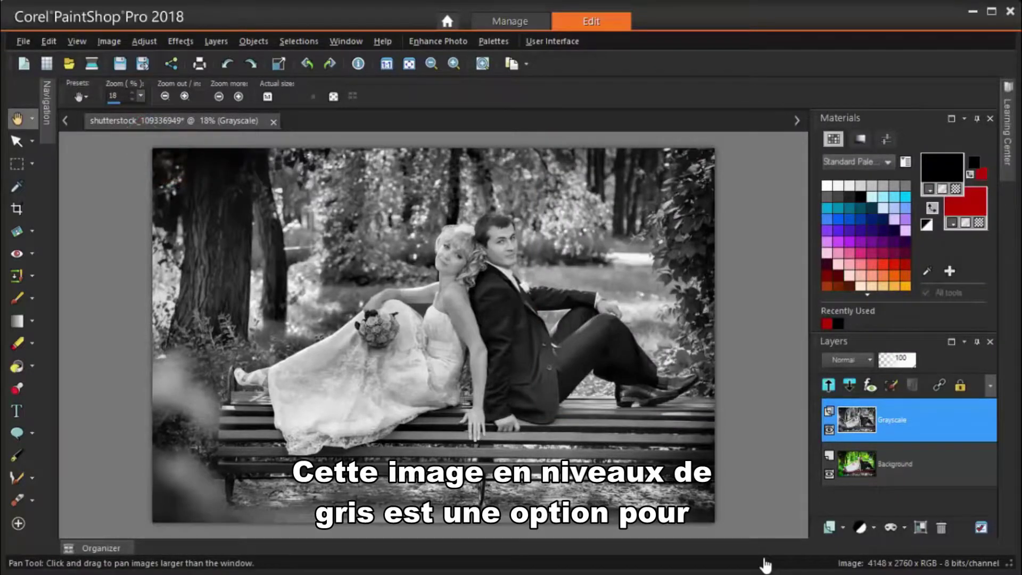
left_click(922, 462)
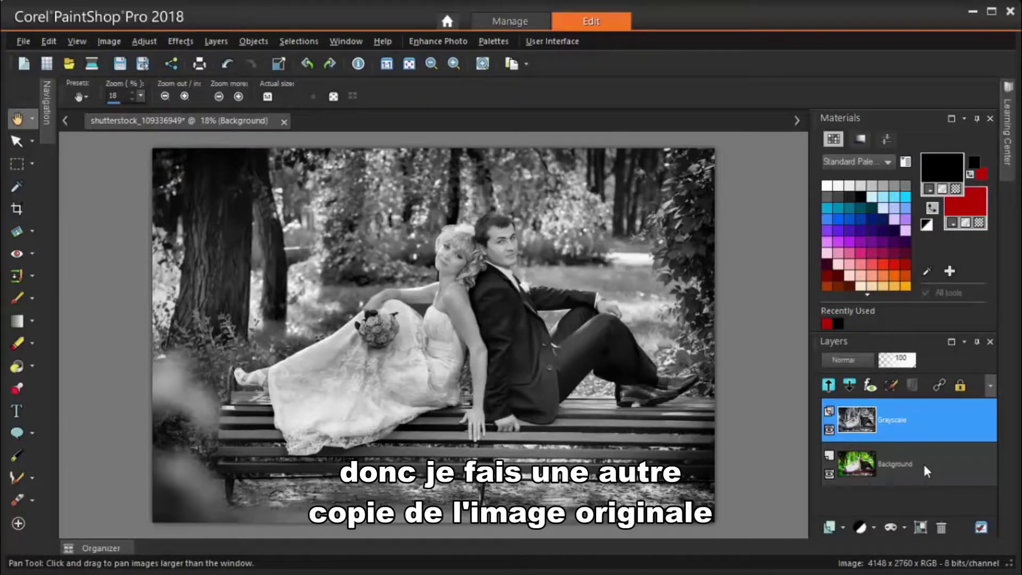
Step: Duplicate Background, rename the copy 'Sepia', and hide the Grayscale layer
right_click(924, 465)
left_click(966, 290)
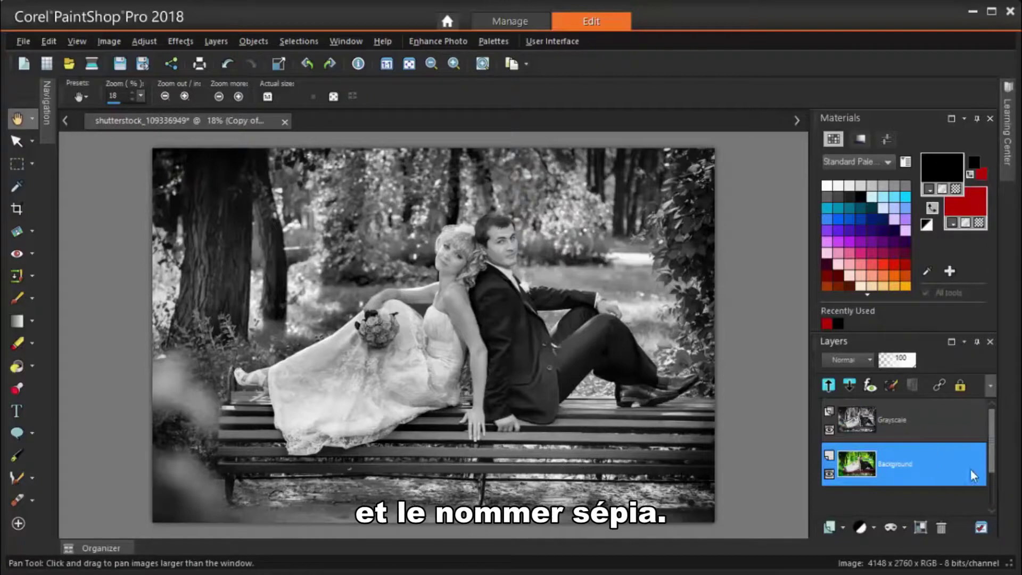
left_click(910, 463)
type("Sepia")
key("Return")
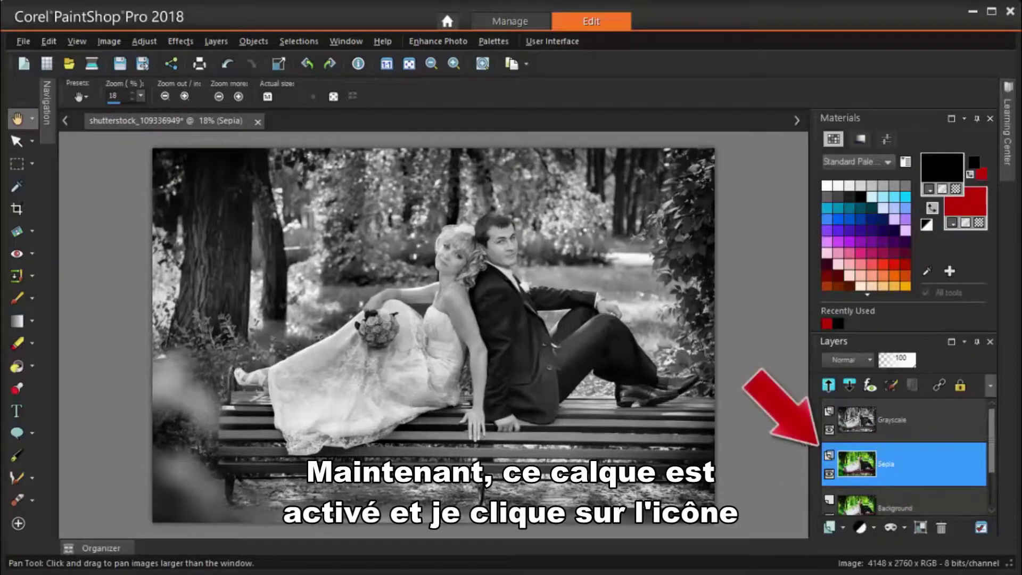
left_click(829, 431)
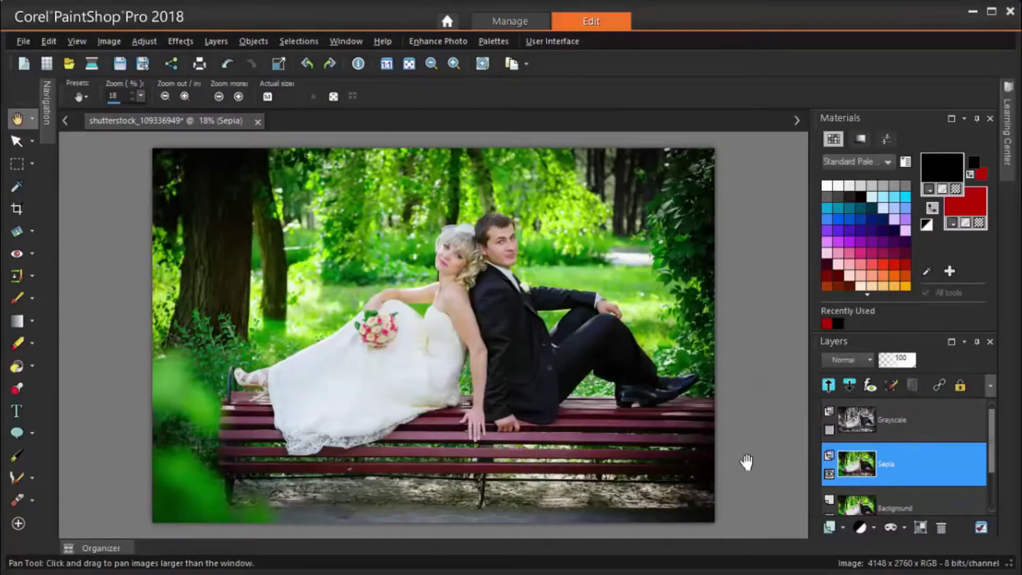
Step: Apply the Sepia Medium age style from the Instant Effects palette to the Sepia layer
left_click(181, 40)
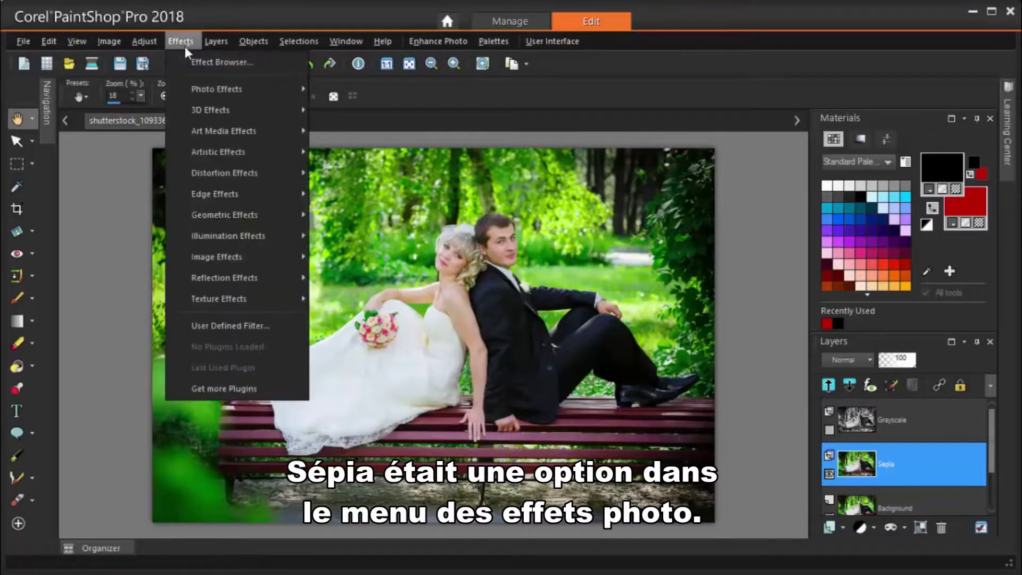
mouse_move(218, 89)
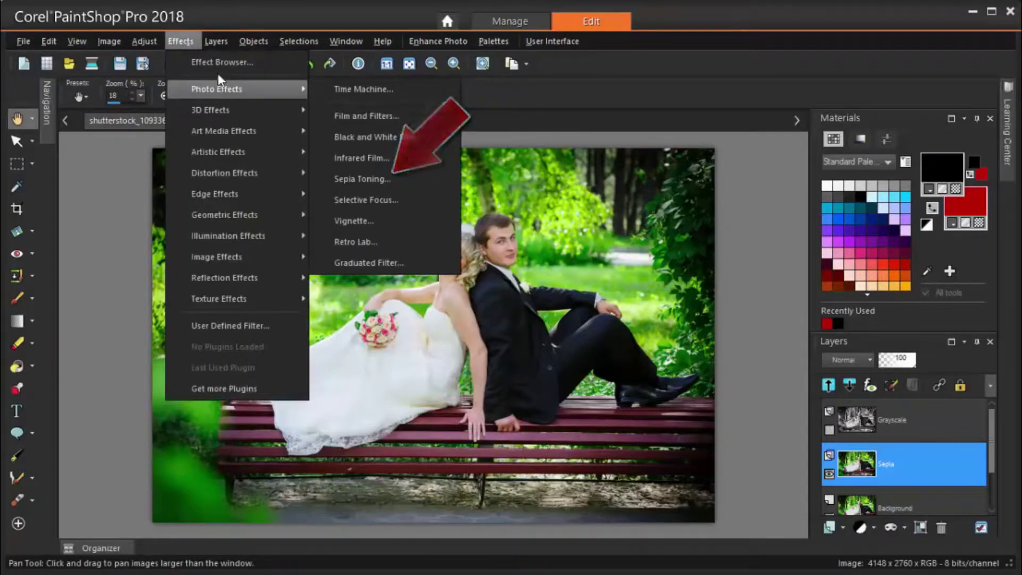
left_click(215, 9)
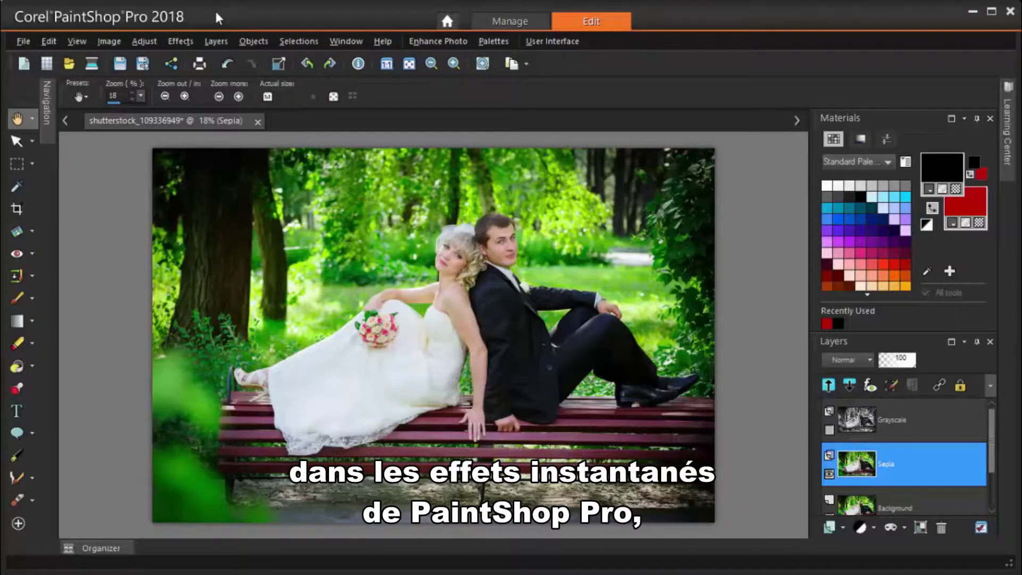
right_click(415, 85)
mouse_move(534, 264)
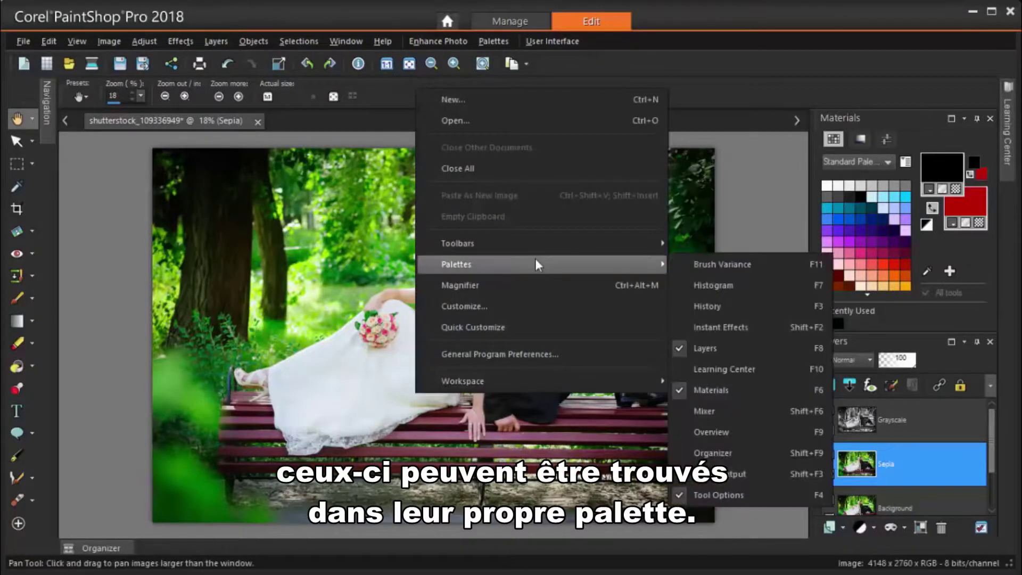
left_click(711, 328)
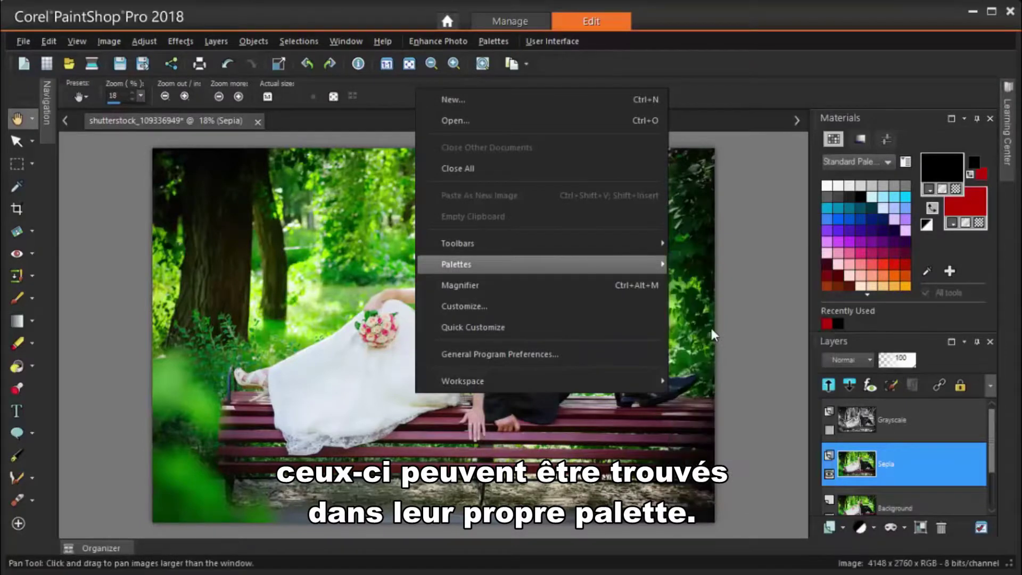
scroll(806, 373, "down", 1)
left_click_drag(807, 390, 815, 523)
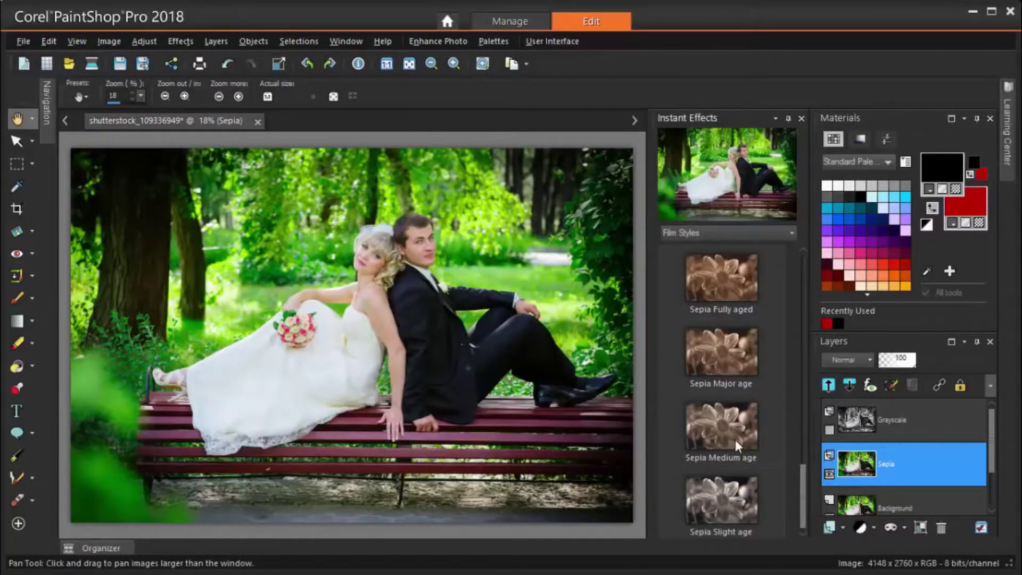
double_click(777, 429)
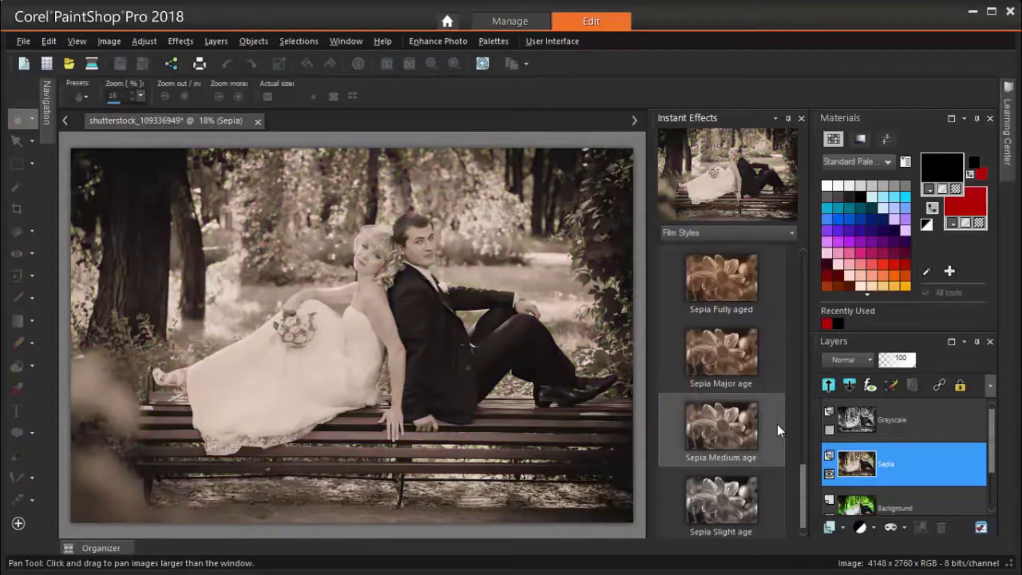
left_click(800, 118)
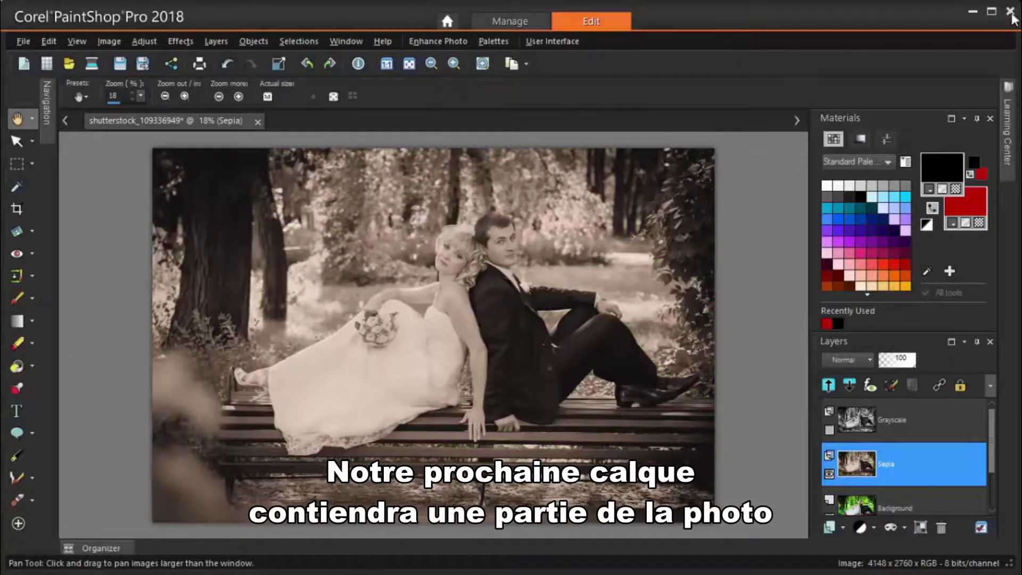
Step: Duplicate Background, move the copy to the top of the stack, and rename it 'Masked Color'
left_click(904, 502)
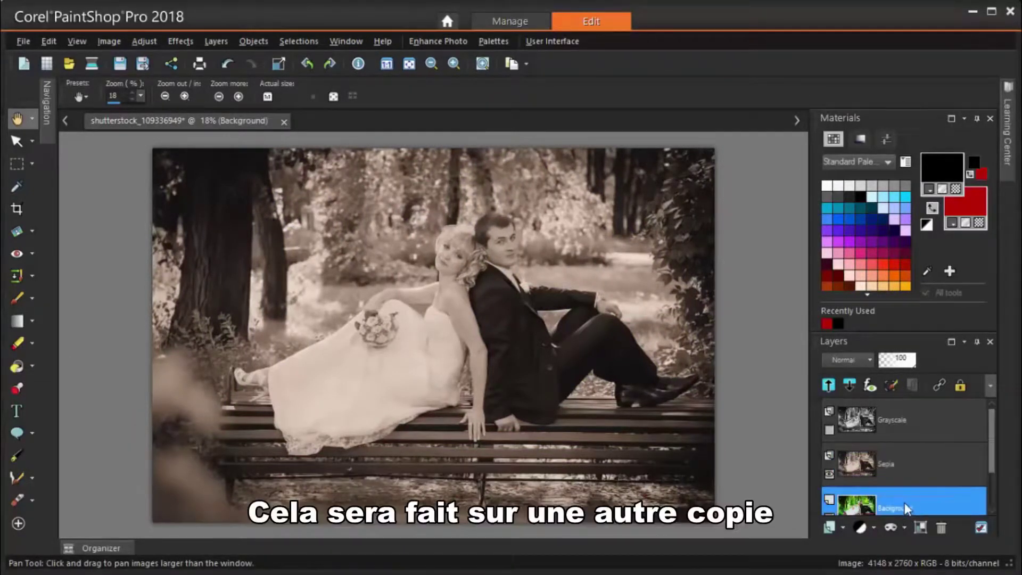
scroll(988, 477, "down", 1)
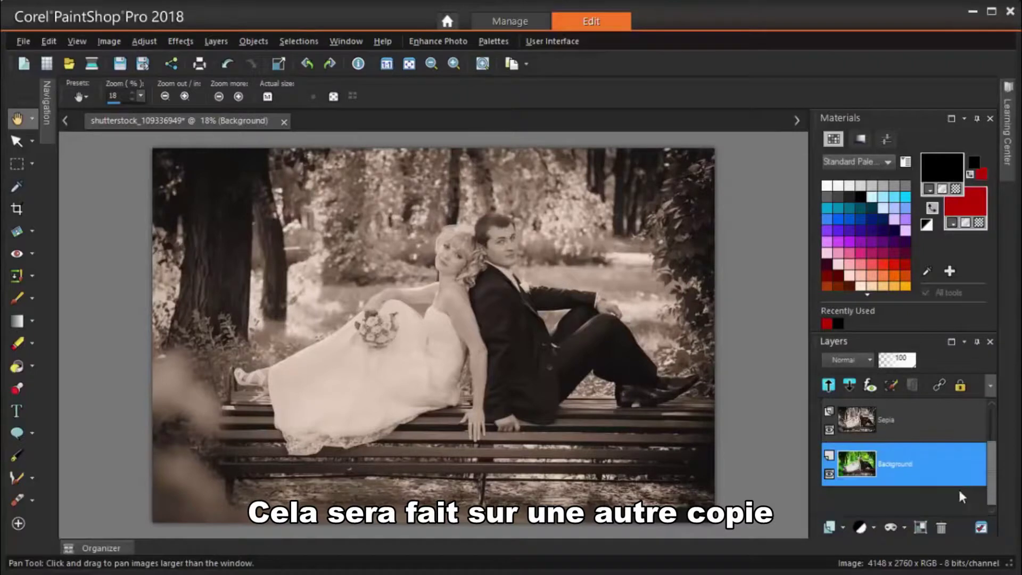
right_click(905, 460)
left_click(962, 290)
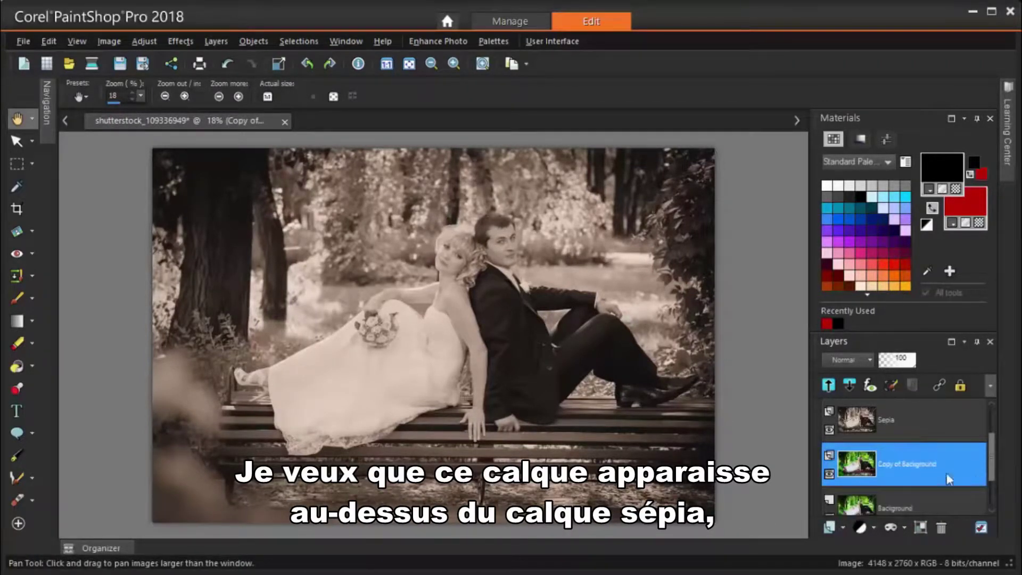
left_click_drag(891, 466, 922, 431)
double_click(913, 420)
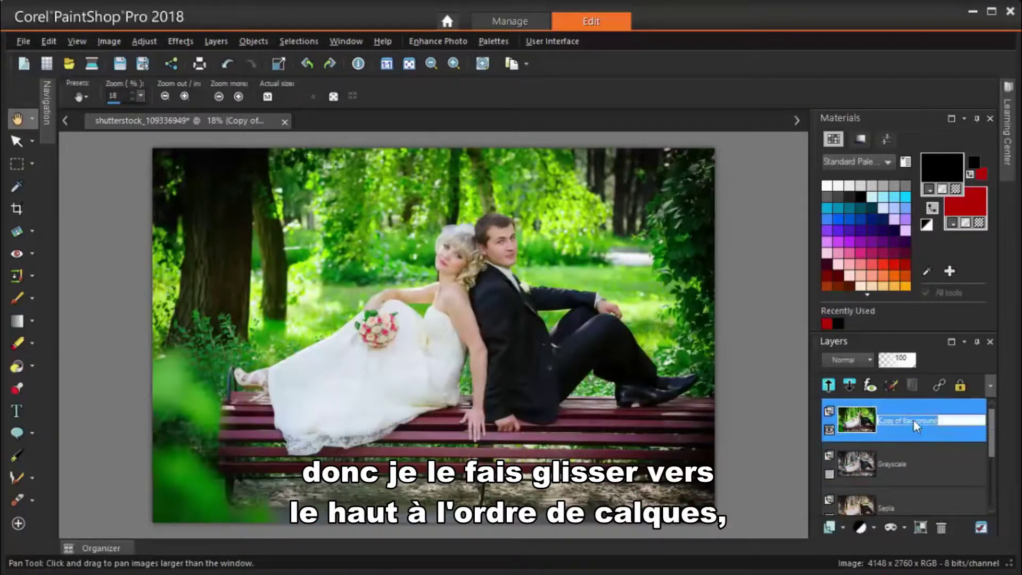
type("Masked Color")
key("Return")
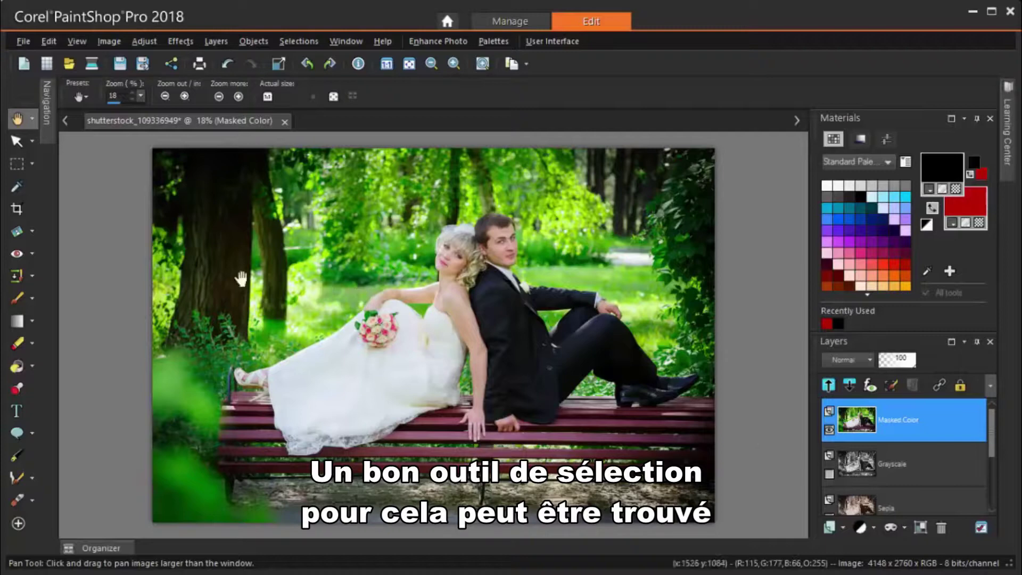
Step: Select the groom's suit and the bride's dress with the Smart Selection Brush
left_click(30, 164)
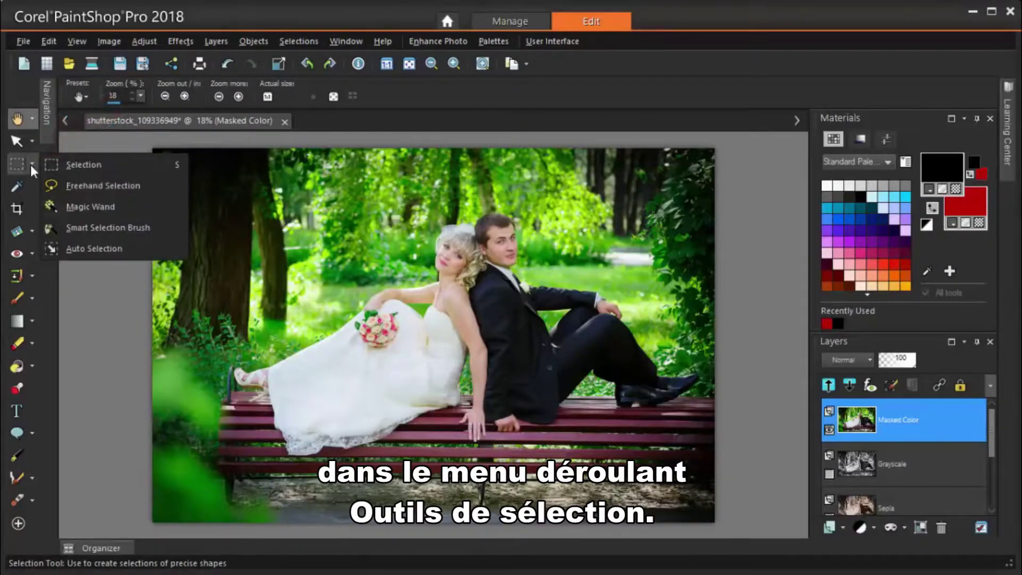
left_click(102, 227)
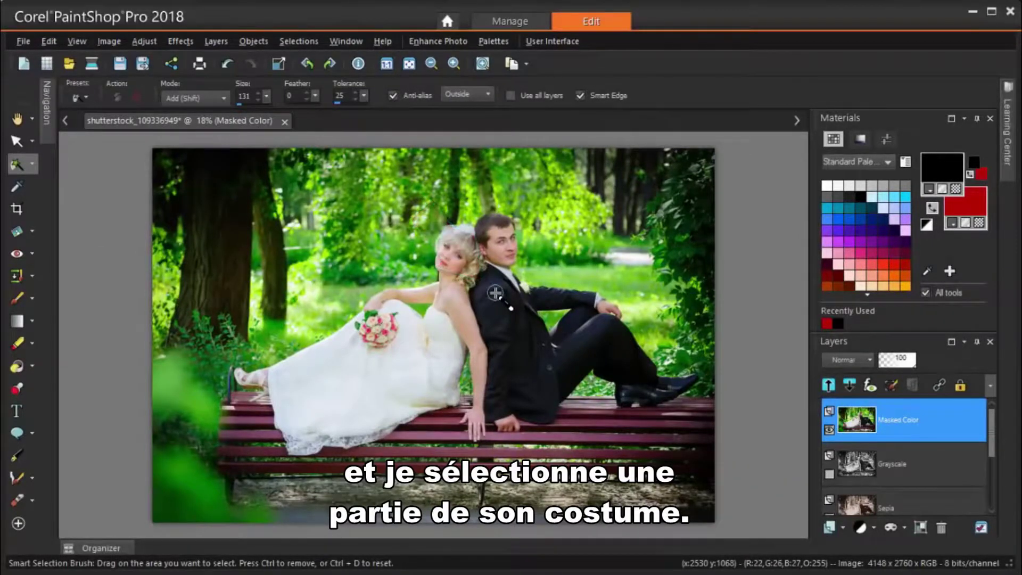
left_click_drag(495, 292, 532, 321)
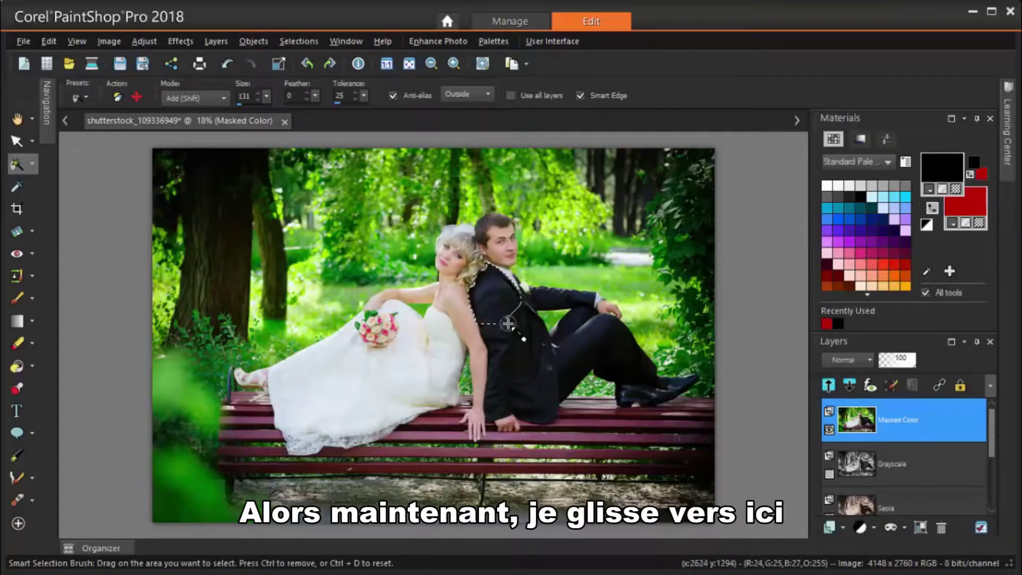
mouse_move(513, 349)
left_mouse_down()
mouse_move(520, 386)
mouse_move(549, 388)
mouse_move(574, 358)
mouse_move(615, 338)
mouse_move(690, 440)
left_mouse_up()
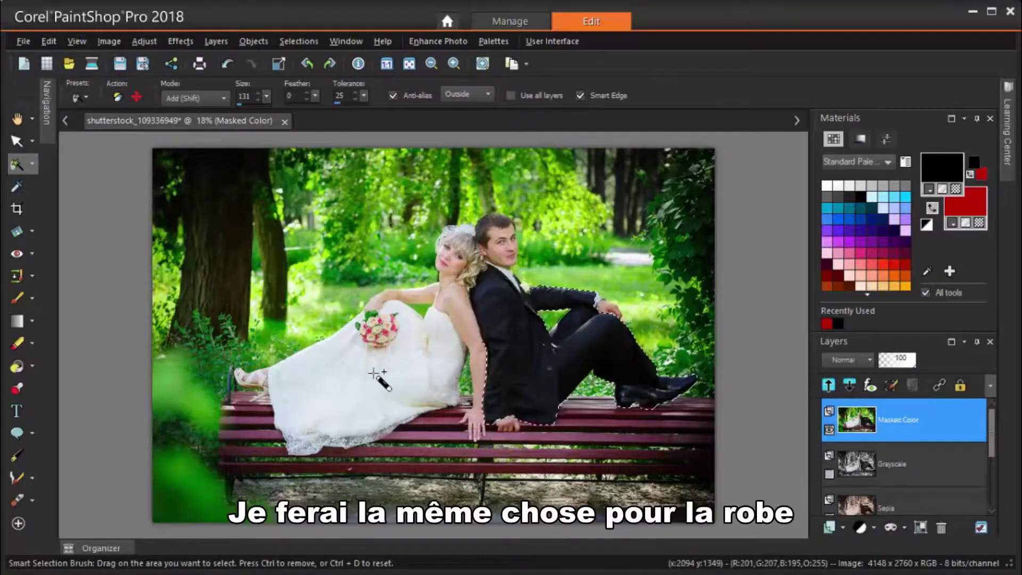
mouse_move(281, 374)
left_mouse_down()
mouse_move(432, 381)
mouse_move(395, 371)
mouse_move(420, 367)
mouse_move(441, 323)
mouse_move(445, 370)
mouse_move(449, 298)
mouse_move(473, 337)
mouse_move(477, 373)
mouse_move(474, 351)
mouse_move(500, 350)
mouse_move(421, 290)
left_mouse_up()
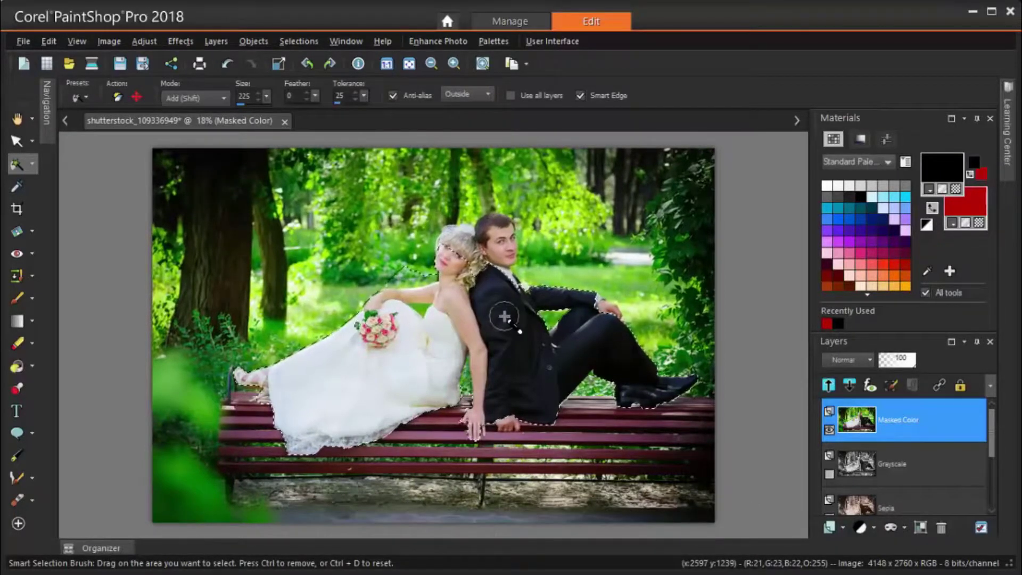
Step: Zoom in and add the couple's heads and shoulders with a size-116 brush
scroll(481, 224, "up", 1)
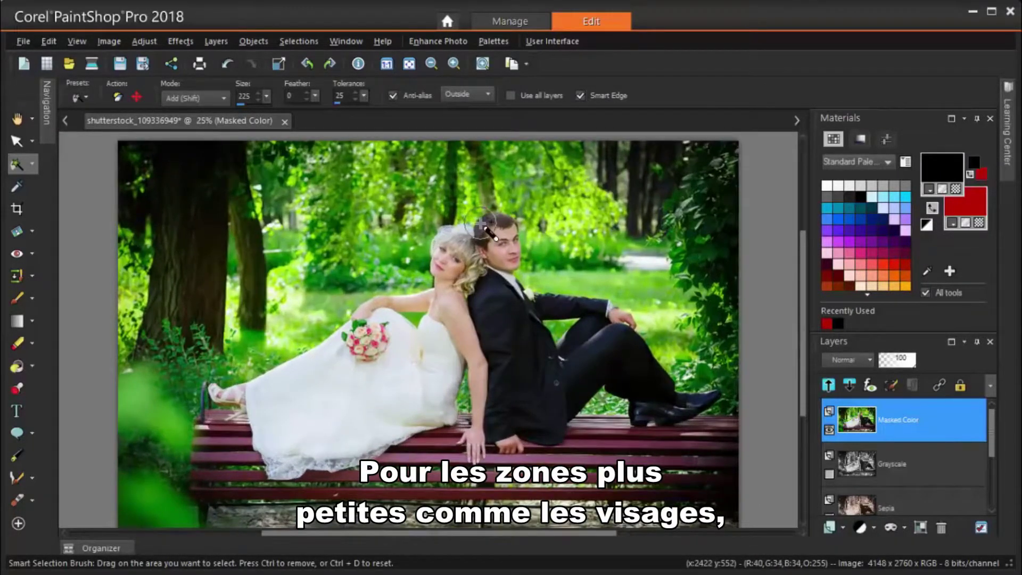
scroll(481, 224, "up", 3)
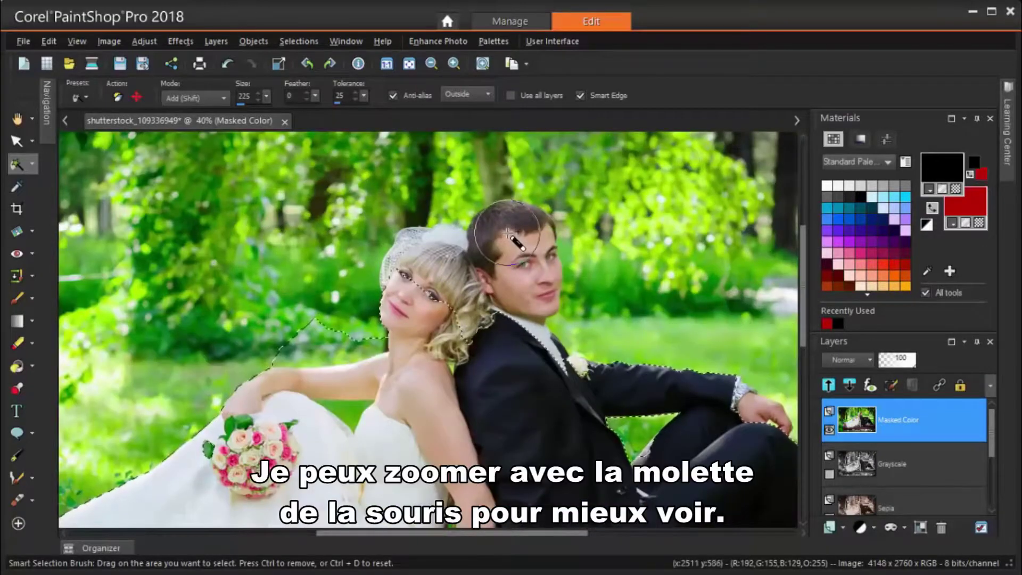
left_click_drag(531, 267, 521, 265)
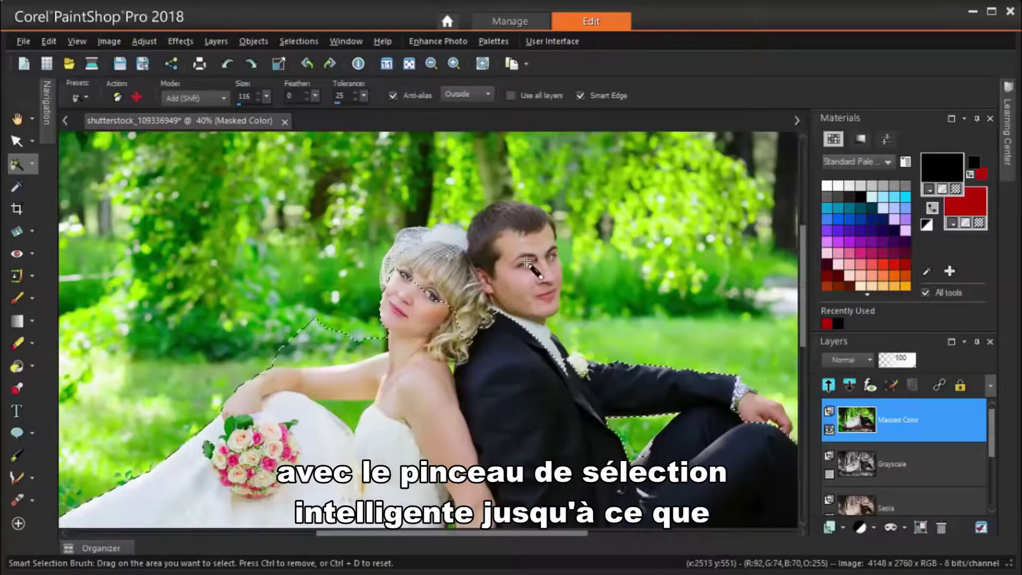
mouse_move(544, 285)
left_mouse_down()
mouse_move(430, 252)
mouse_move(454, 287)
left_mouse_up()
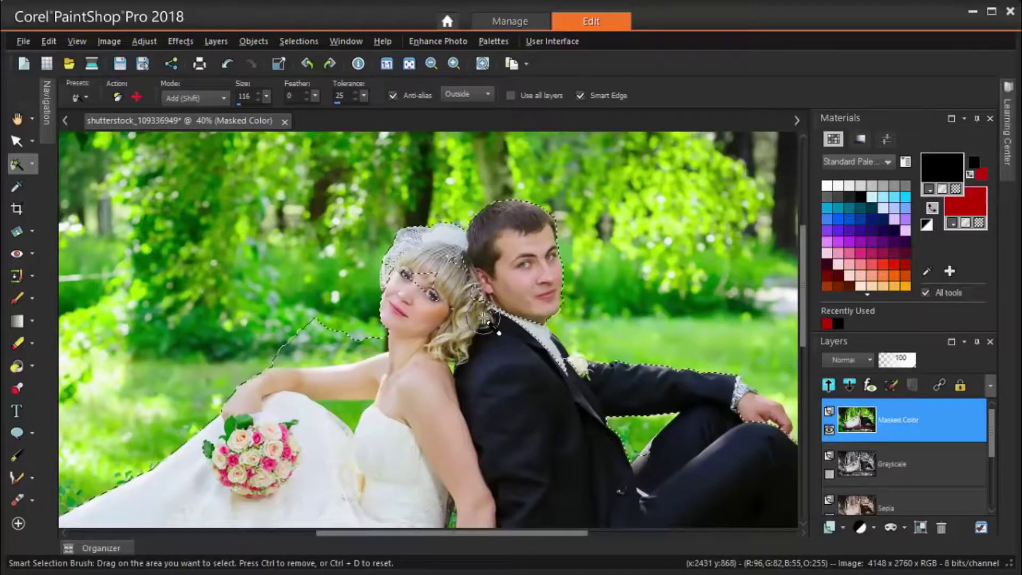
left_click_drag(431, 288, 485, 348)
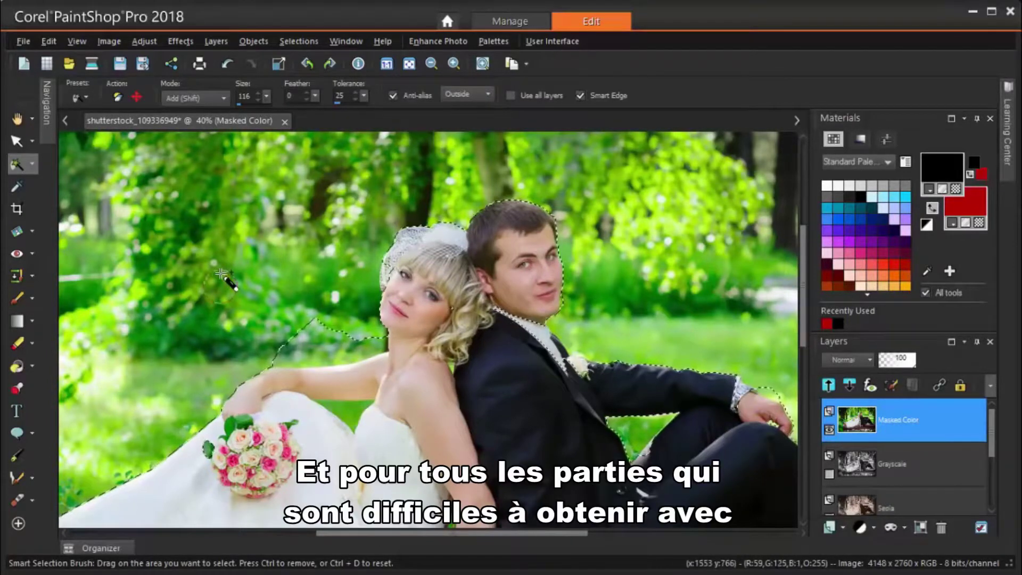
left_click(33, 164)
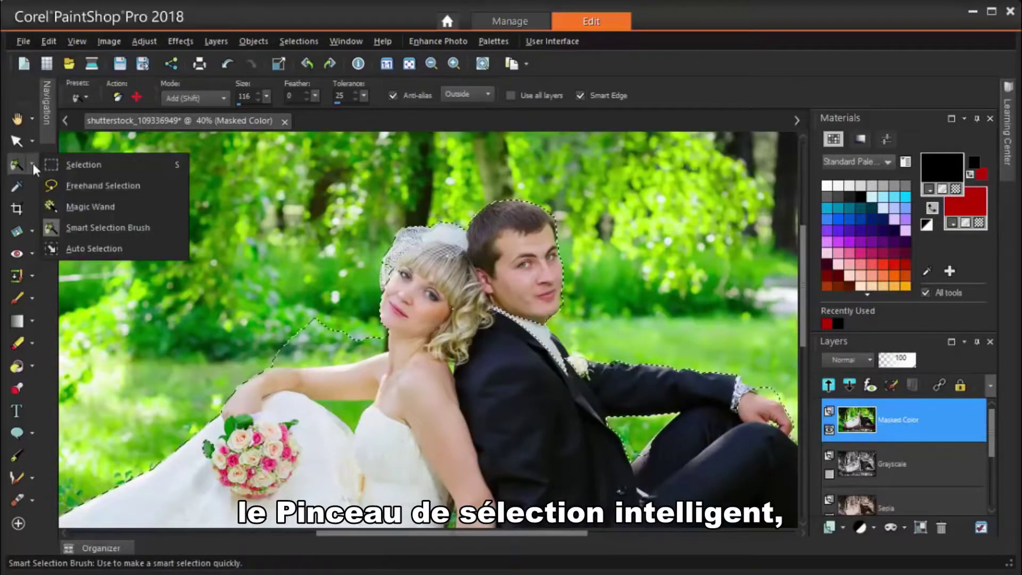
Step: Freehand-add the groom's wrist and watch to the selection, then invert it onto the background
left_click(98, 187)
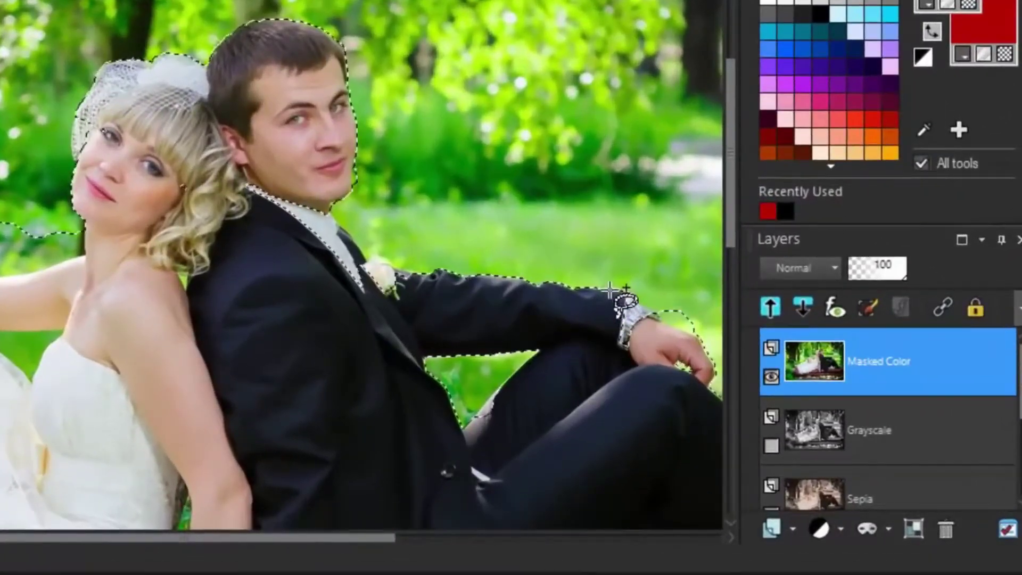
mouse_move(628, 291)
left_mouse_down()
mouse_move(611, 323)
mouse_move(632, 363)
mouse_move(661, 335)
mouse_move(633, 298)
left_mouse_up()
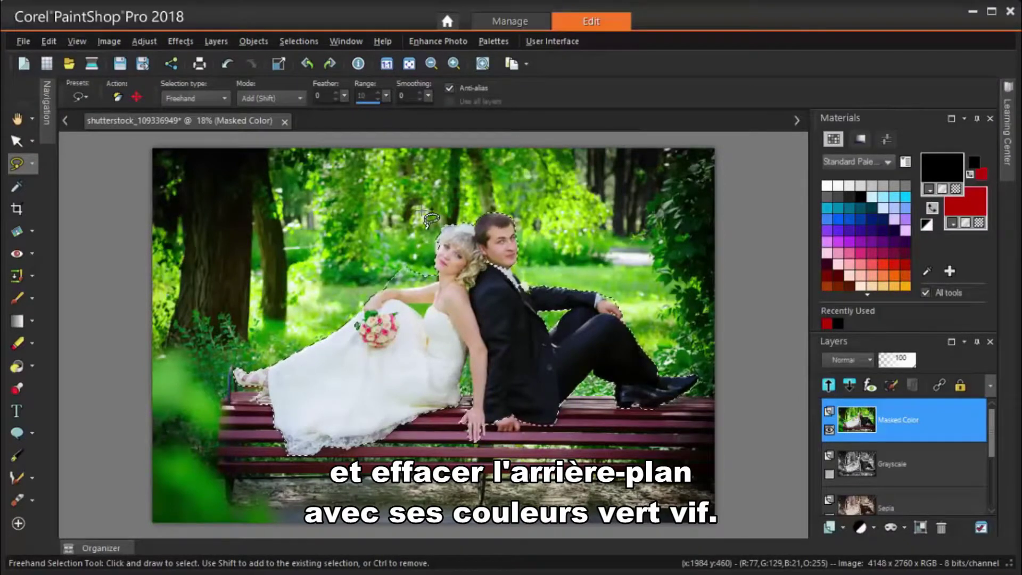
left_click(300, 41)
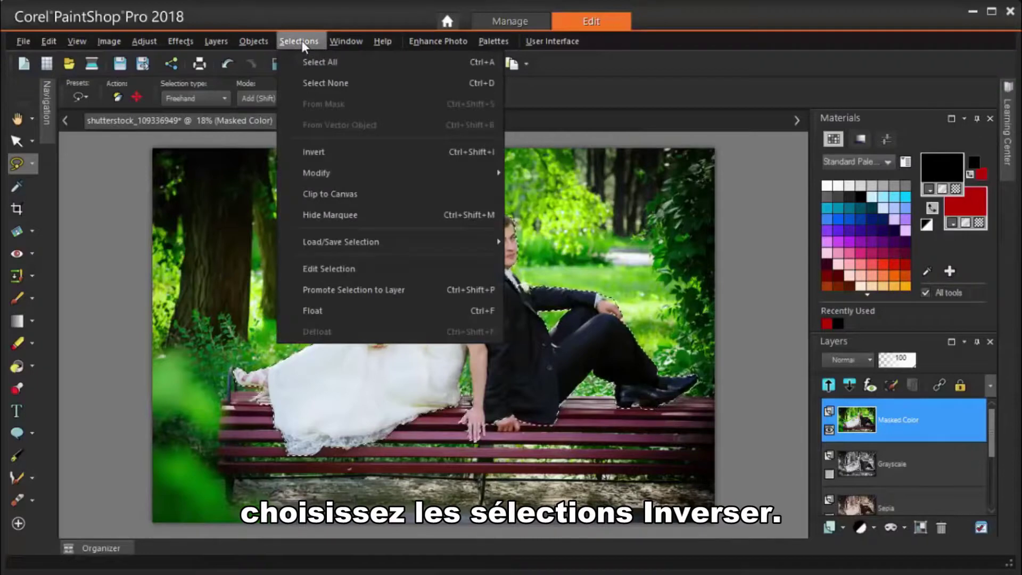
left_click(332, 155)
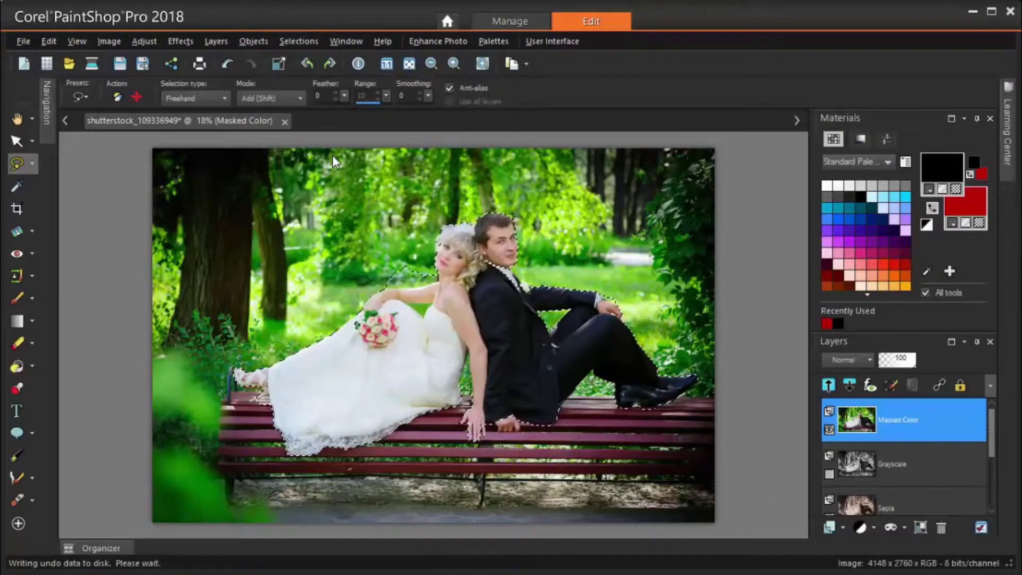
Step: Delete the selected background from the Masked Color layer, deselect, and zoom in
key("Delete")
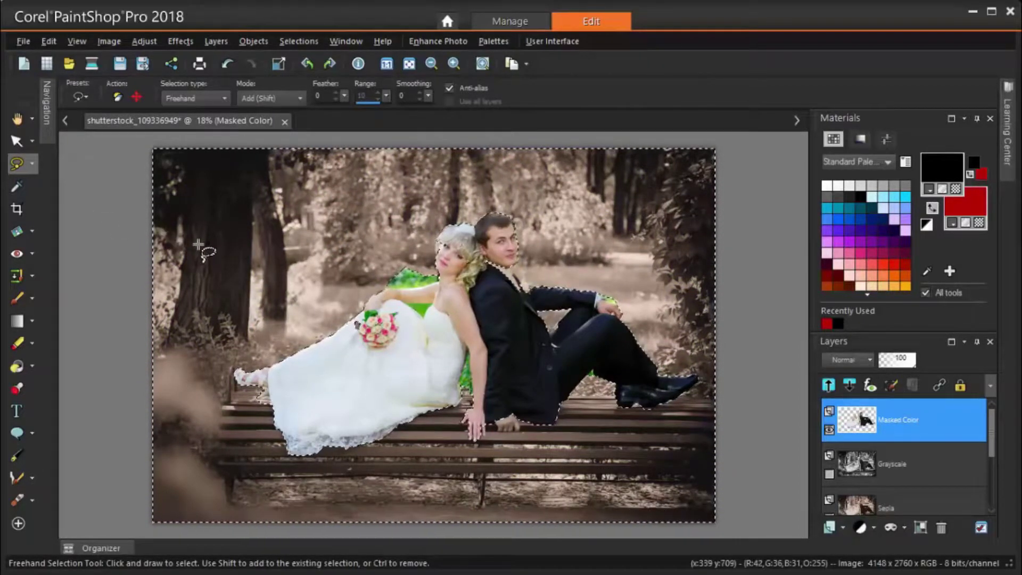
key("ctrl+d")
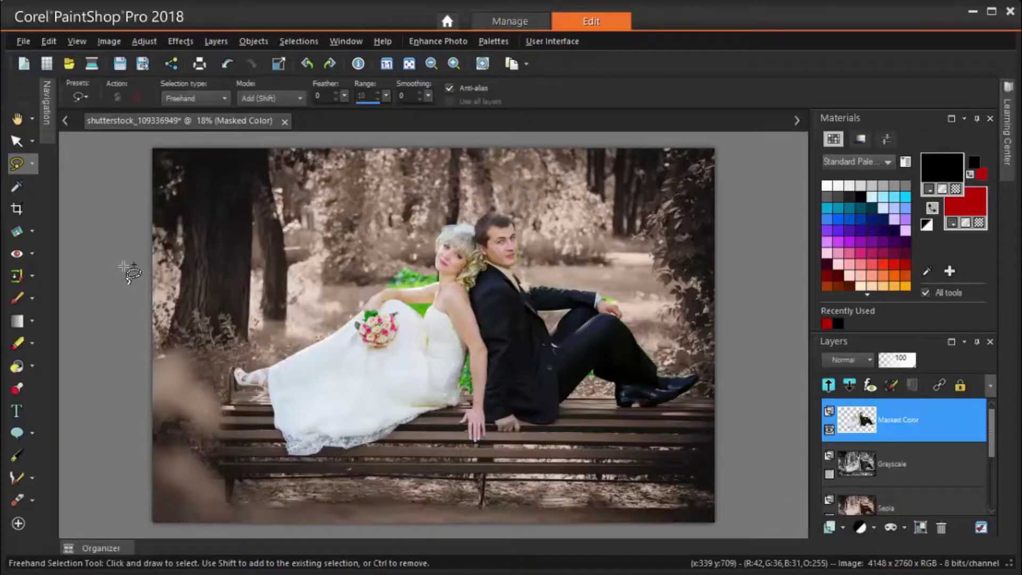
scroll(487, 295, "up", 1)
scroll(487, 296, "up", 1)
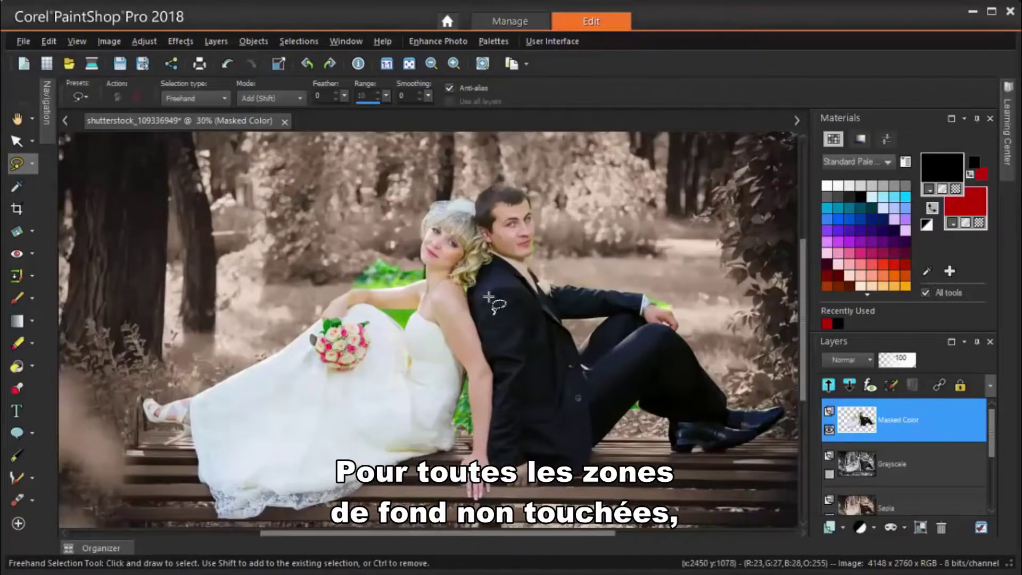
Step: Erase the green patches beside the groom's jacket and under the bride's arm, then zoom out
left_click(17, 343)
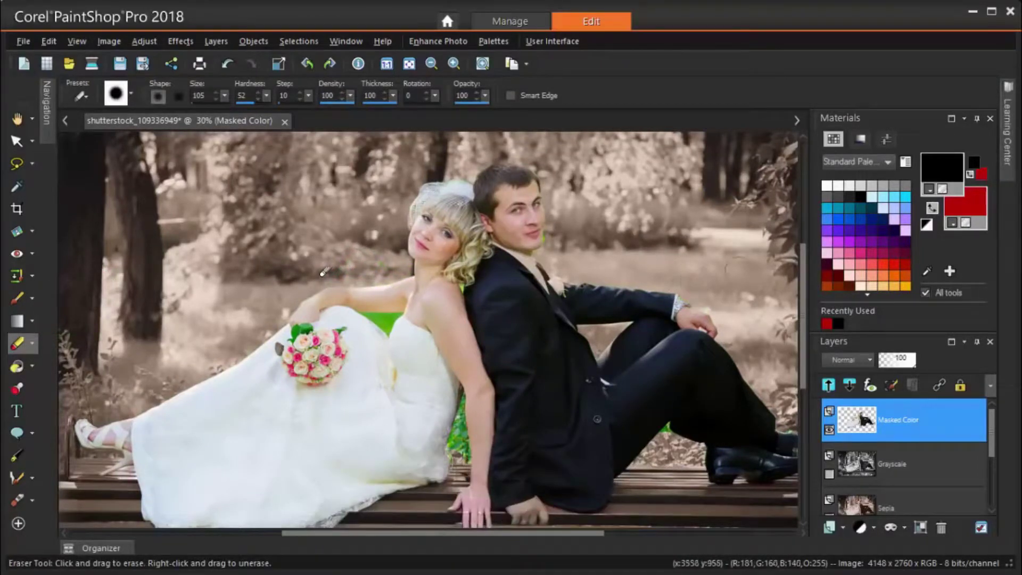
left_click_drag(438, 421, 474, 463)
left_click_drag(373, 314, 385, 335)
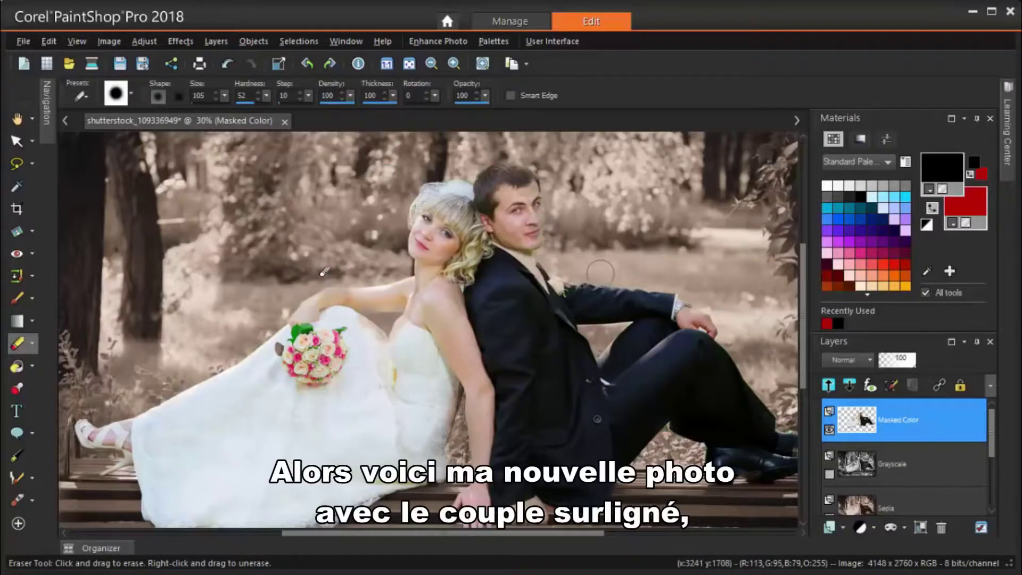
scroll(324, 271, "down", 2)
scroll(325, 272, "down", 1)
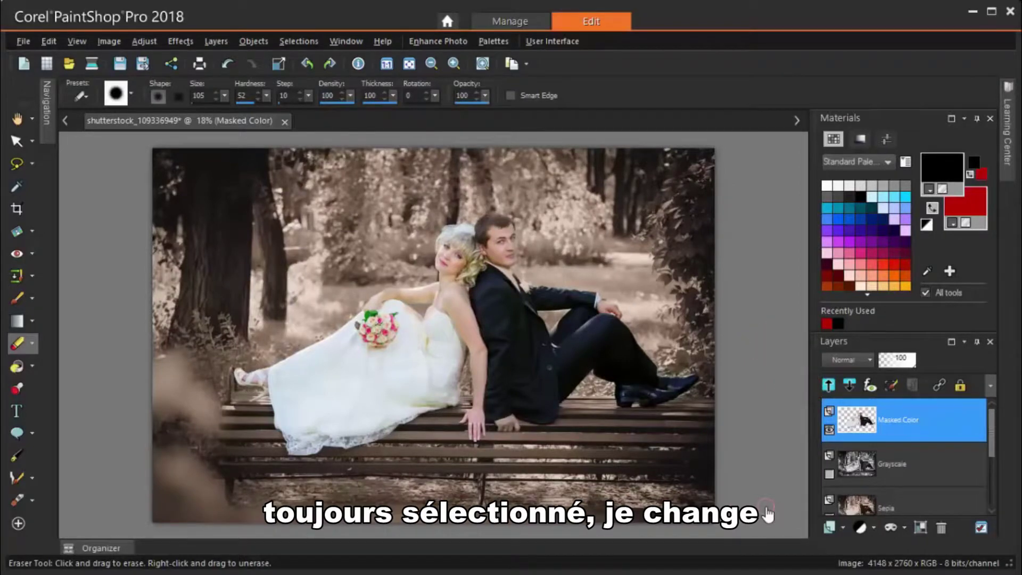
Step: Try Soft Light, then Hard Light, then set the Masked Color layer to Normal at 93 opacity
left_click(871, 361)
left_click(903, 281)
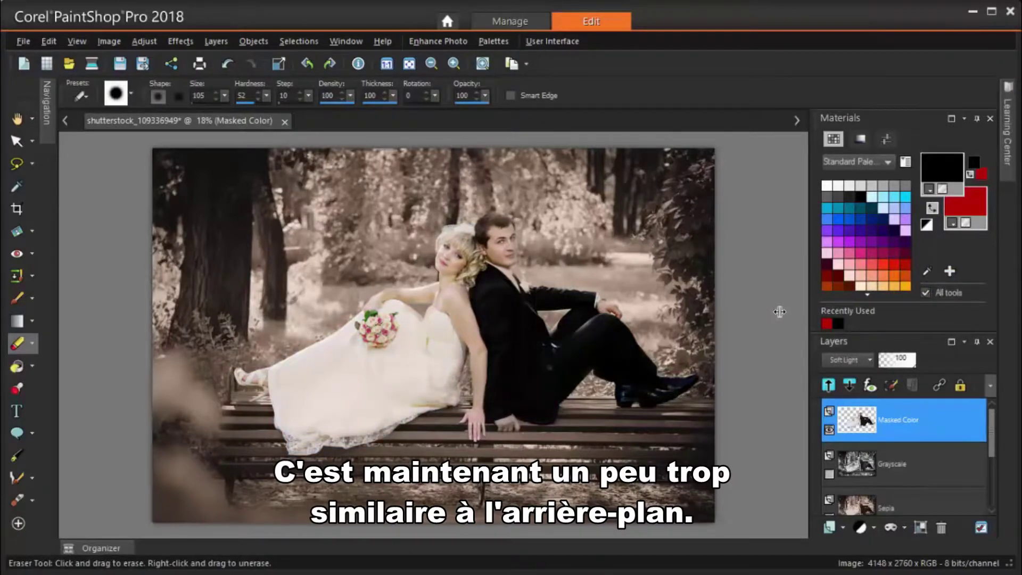
left_click(883, 364)
left_click(906, 398)
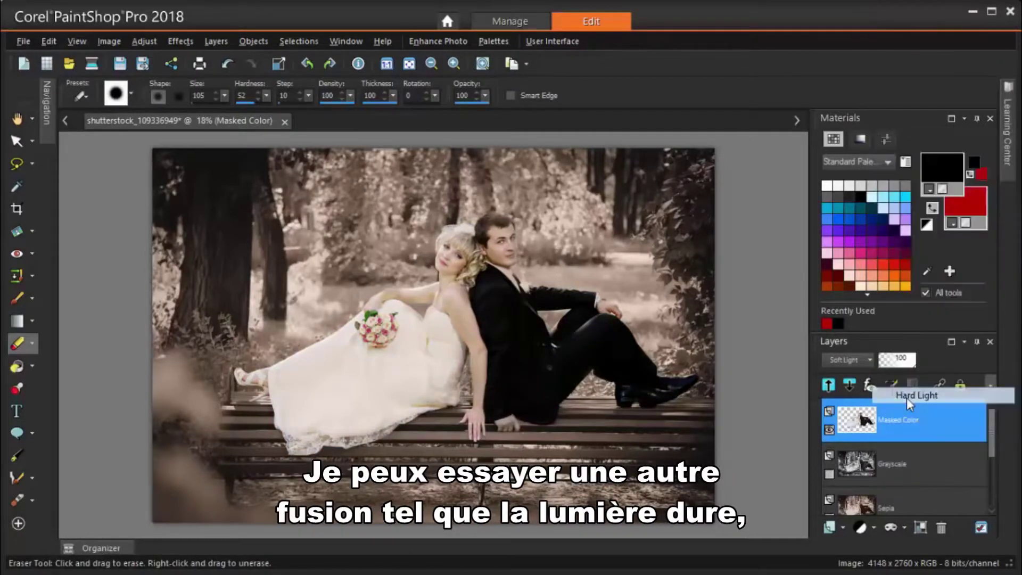
left_click(869, 360)
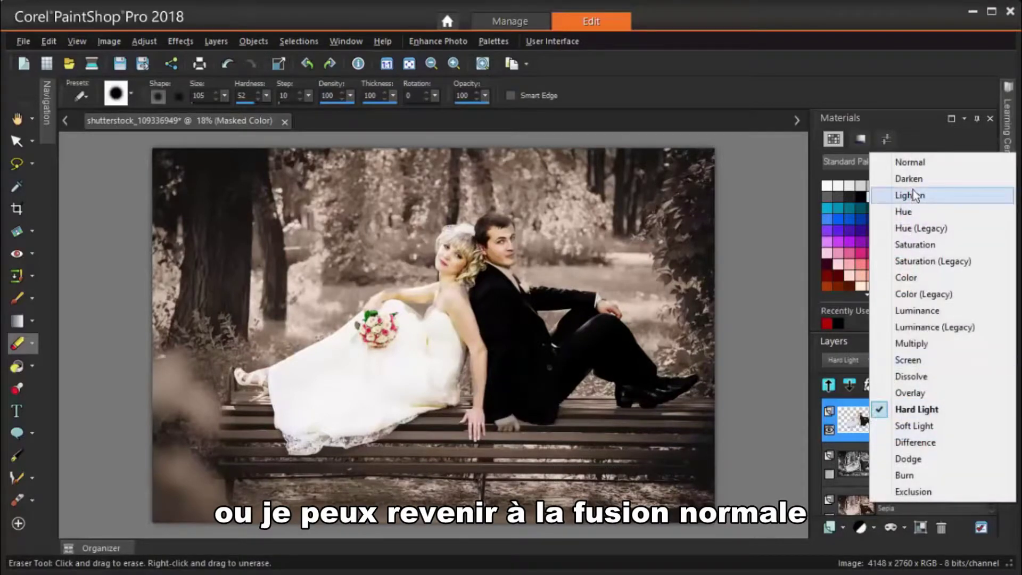
left_click(910, 162)
left_click(911, 366)
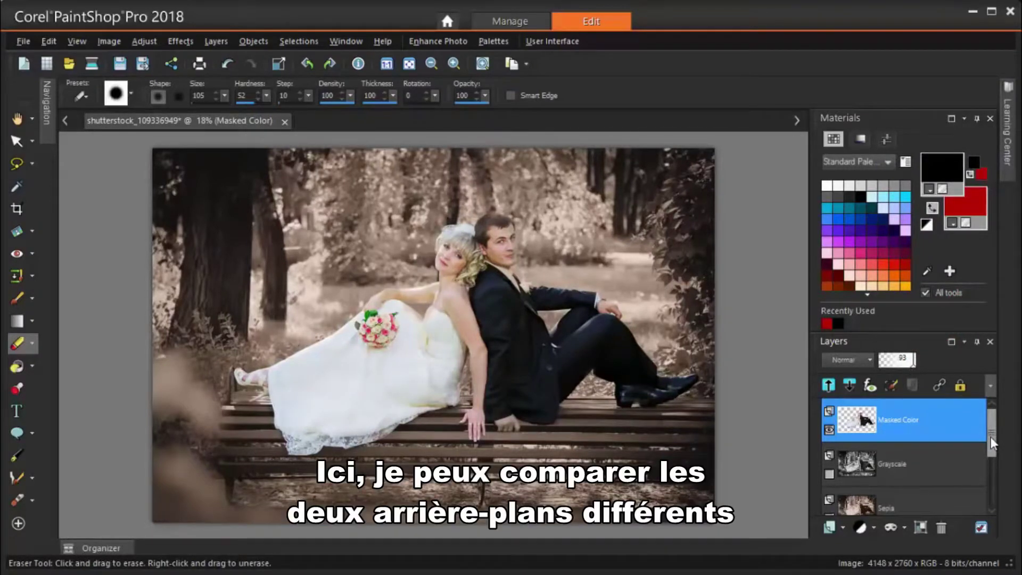
Step: Toggle the Sepia and Grayscale layers' visibility to compare colour, black-and-white and sepia backgrounds
scroll(991, 436, "down", 1)
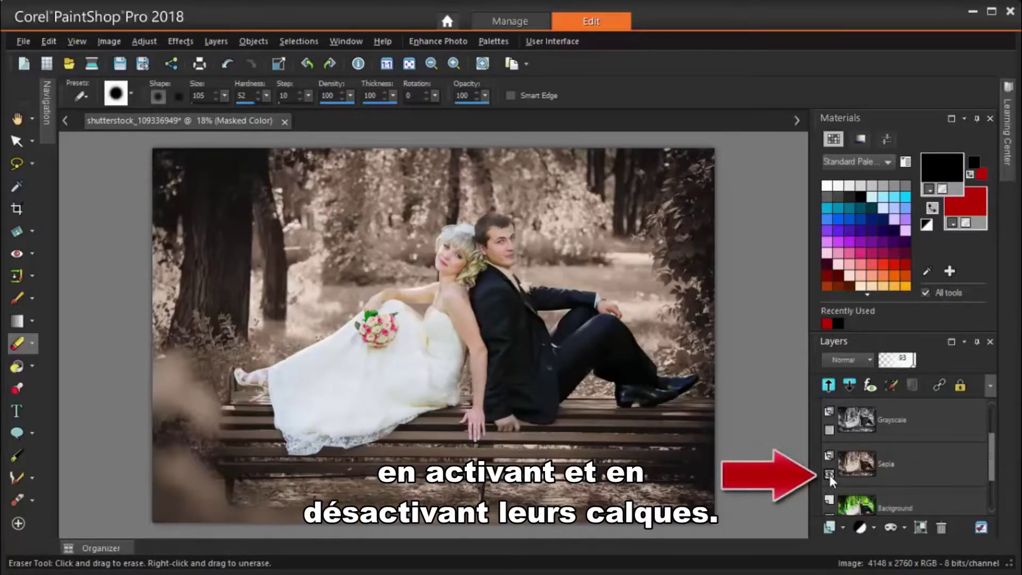
left_click(830, 475)
left_click(829, 430)
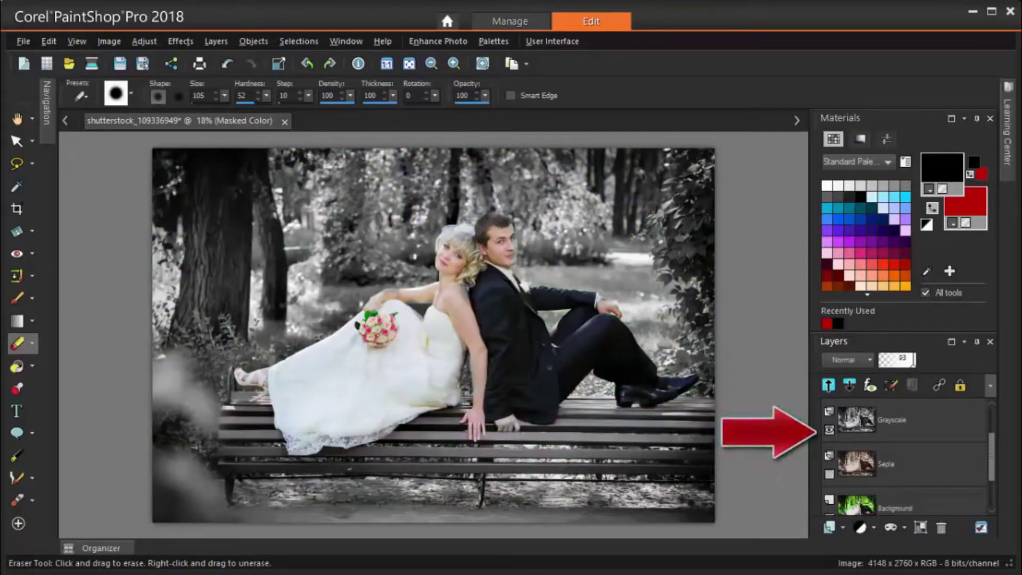
left_click(829, 430)
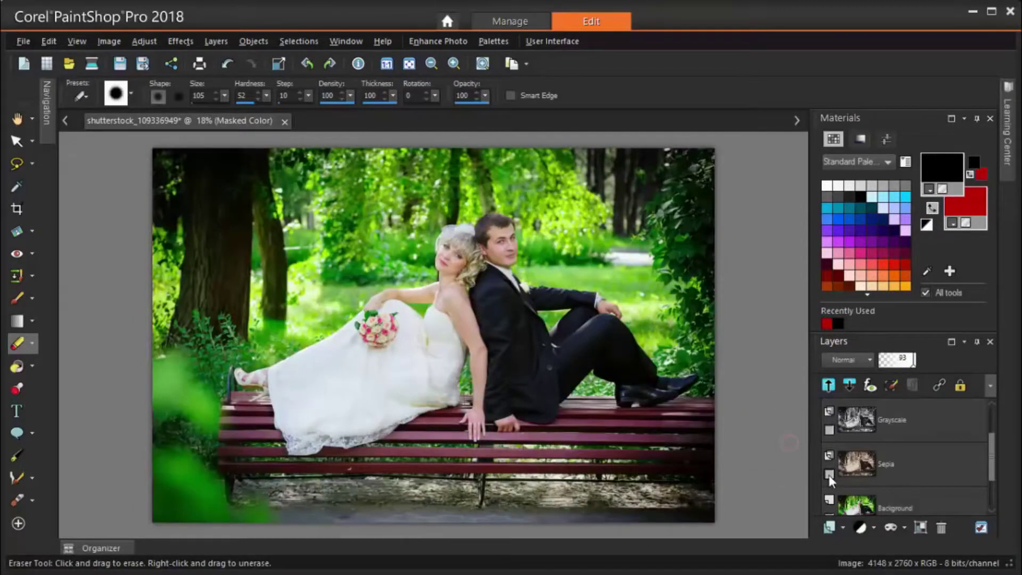
left_click(828, 474)
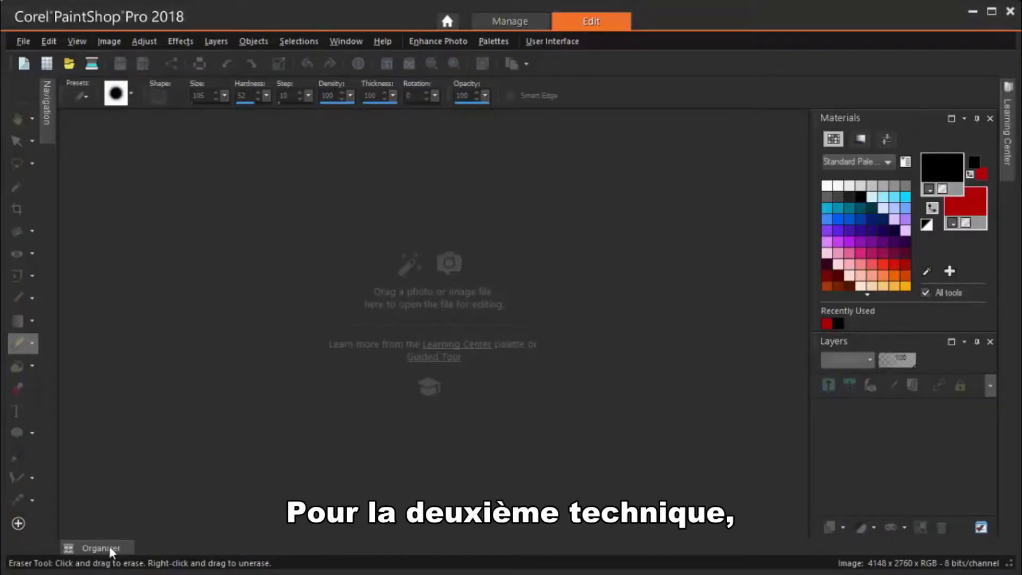
Step: Drag the pink hibiscus photo IMGP0621 from the Organizer into the workspace to open it
left_click(110, 546)
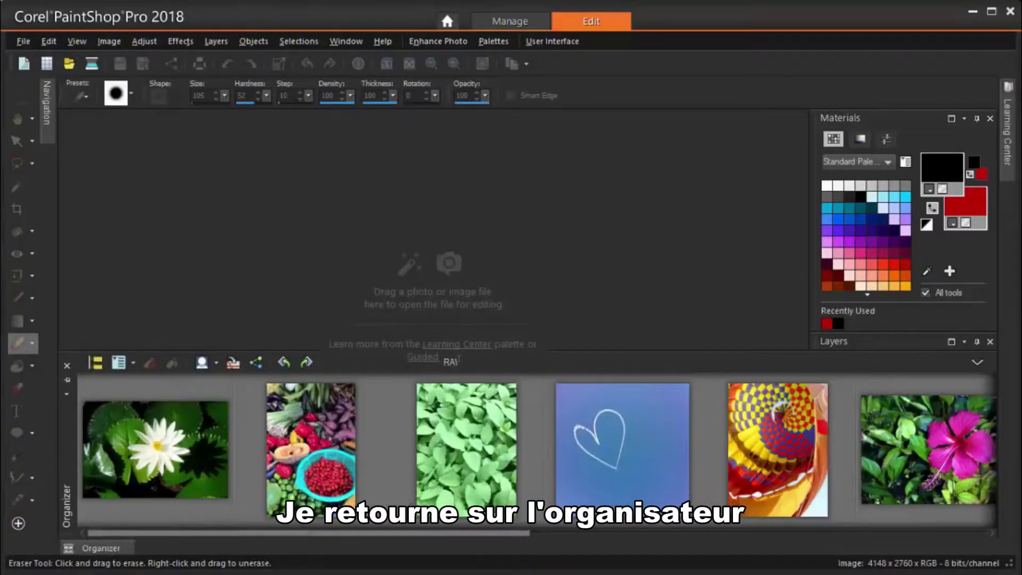
left_click(954, 438)
left_click_drag(953, 438, 763, 340)
left_click_drag(586, 264, 557, 244)
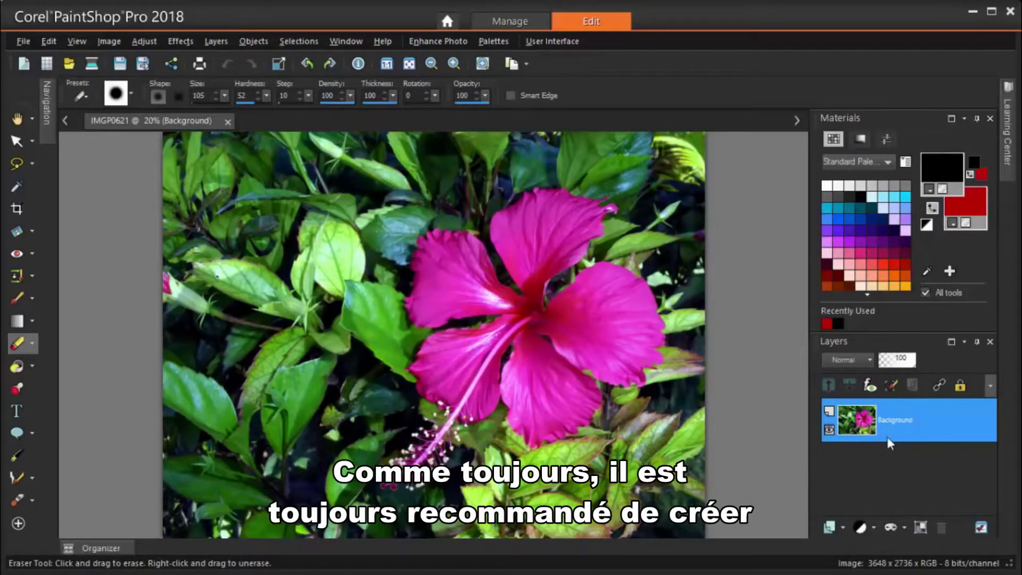
Step: Duplicate the Background layer, rename the copy 'Selective Color', and switch to the Magic Wand
right_click(886, 420)
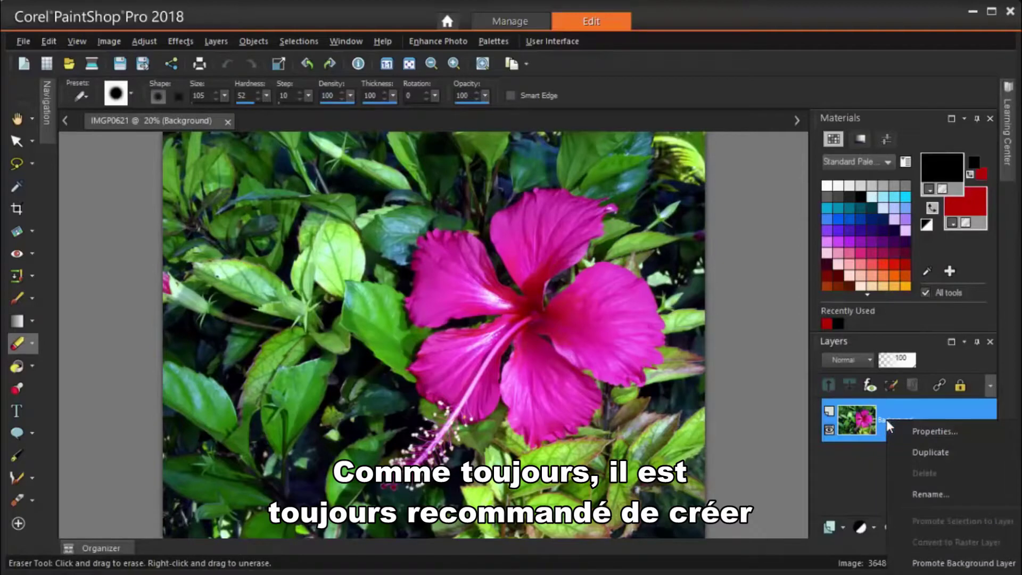
left_click(918, 451)
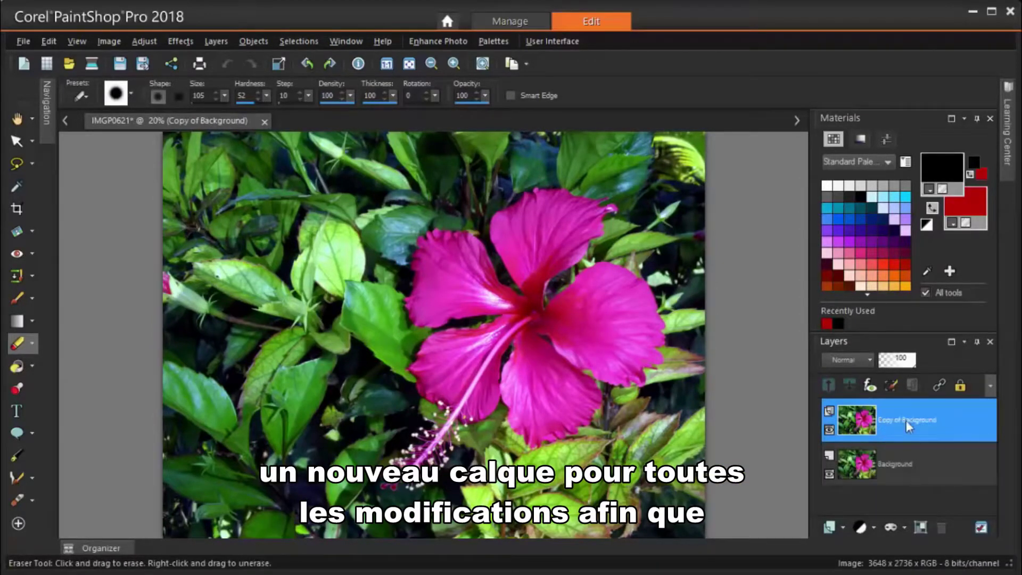
left_click(906, 420)
type("Selec")
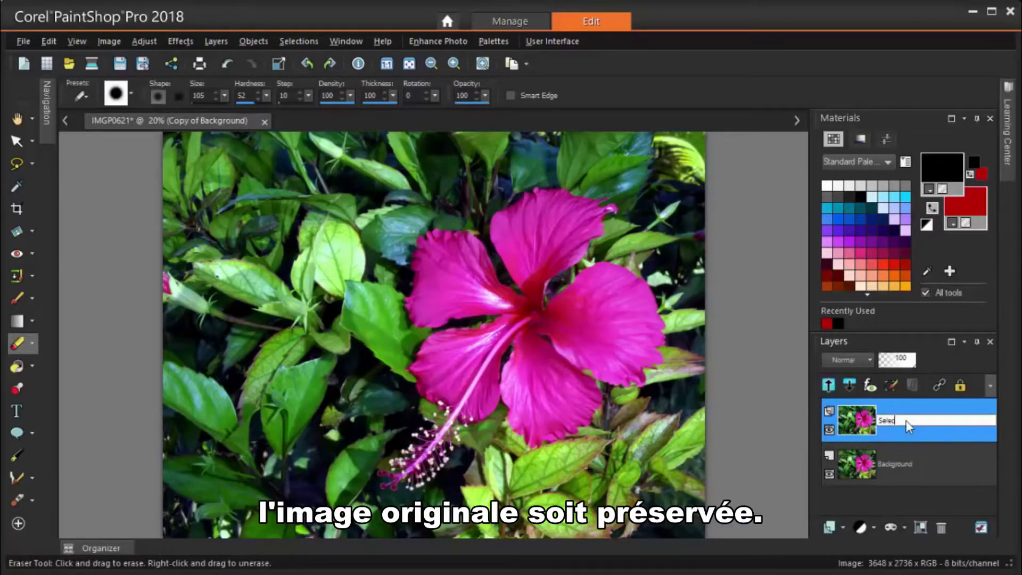
type("tive Color")
key("Return")
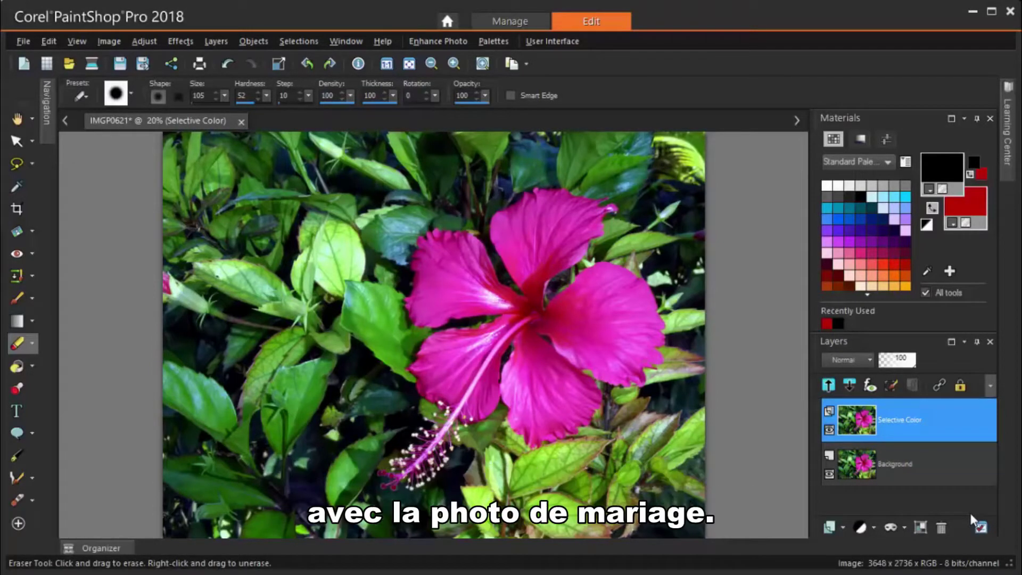
left_click(32, 165)
left_click(89, 206)
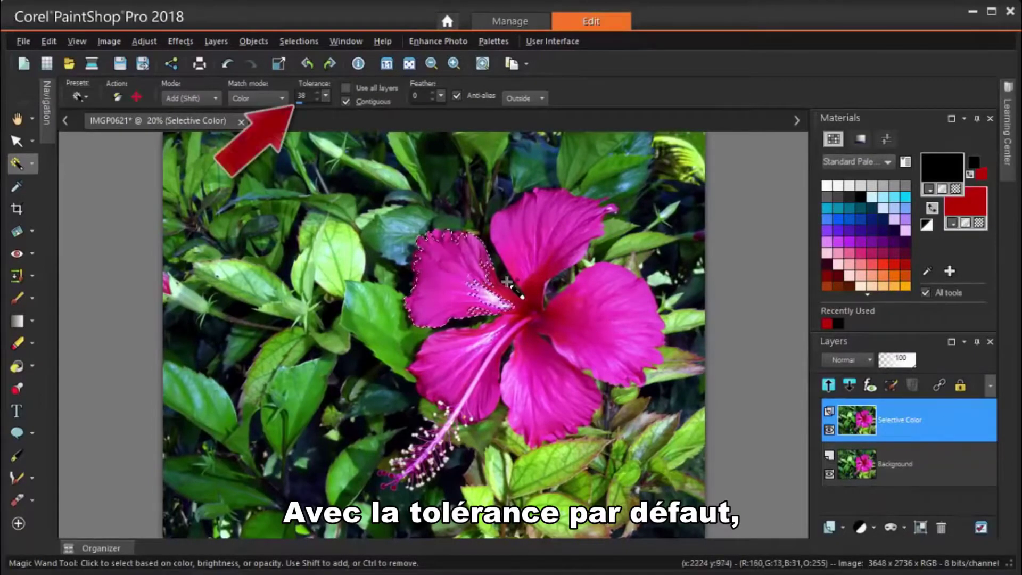
Step: Magic-wand the petals and flower centre, raising Tolerance to 54 and filling gaps in every petal
left_click(494, 294)
left_click(529, 286)
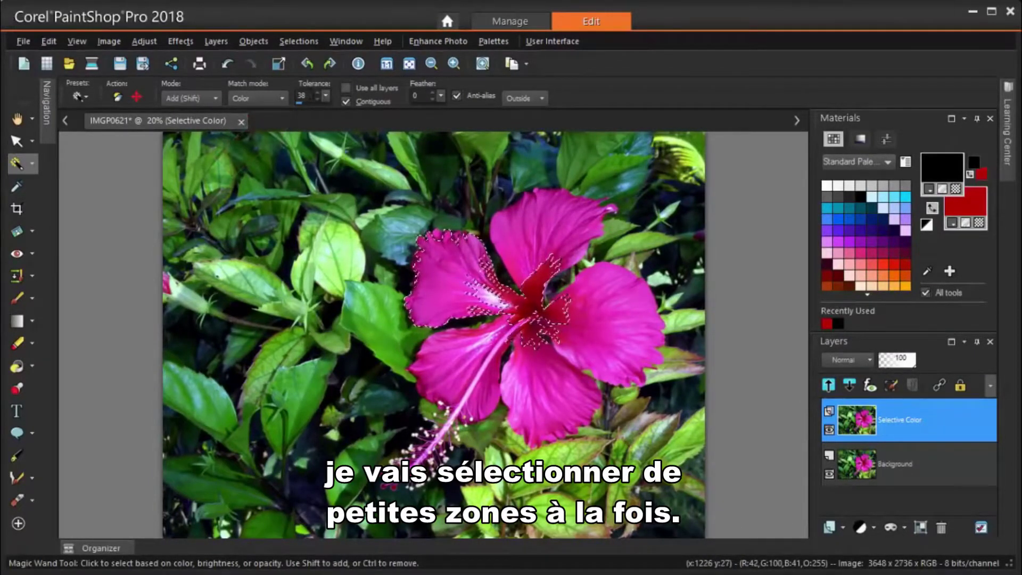
left_click(315, 93)
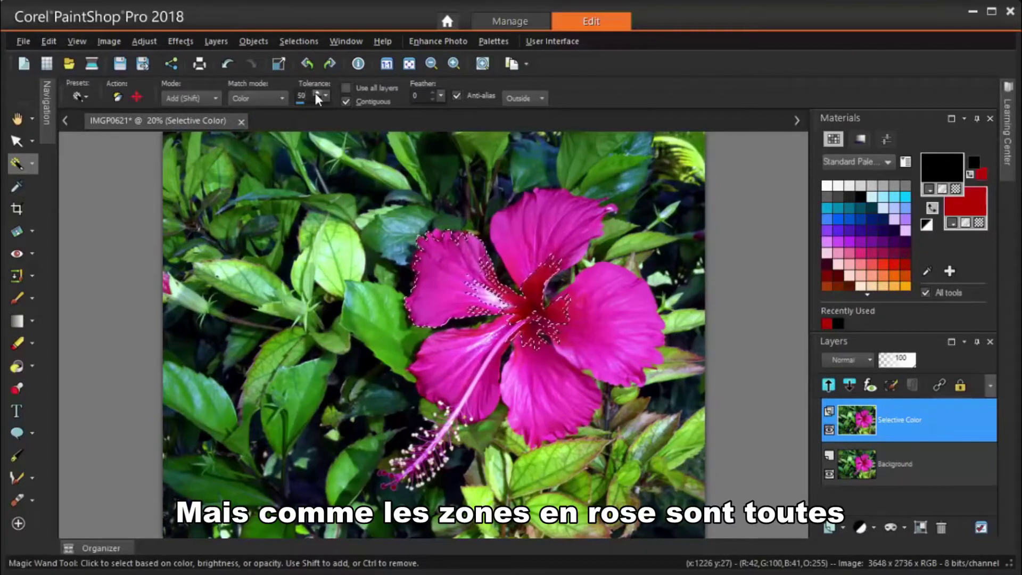
left_click(317, 94)
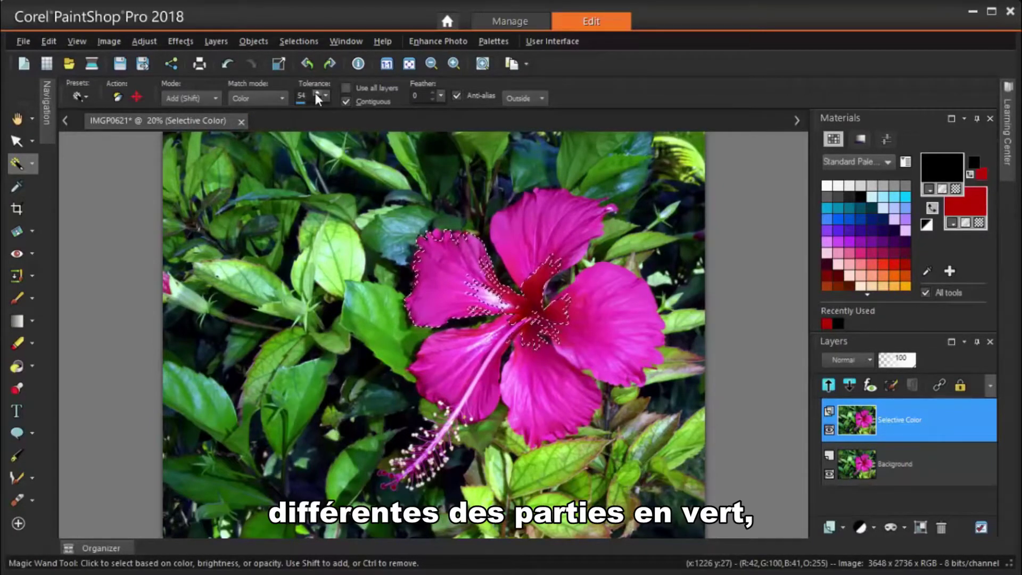
left_click(543, 384)
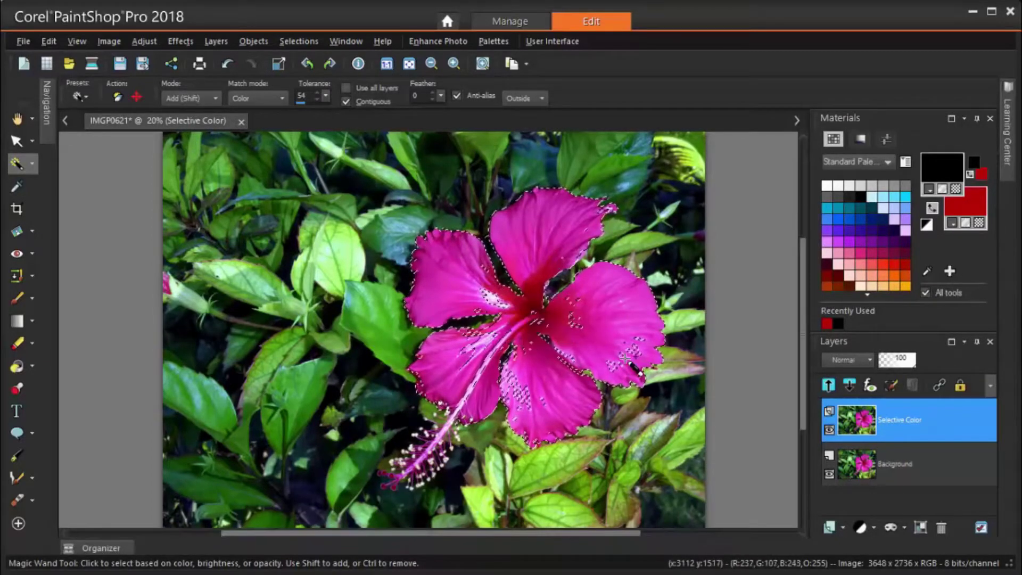
scroll(633, 361, "up", 1)
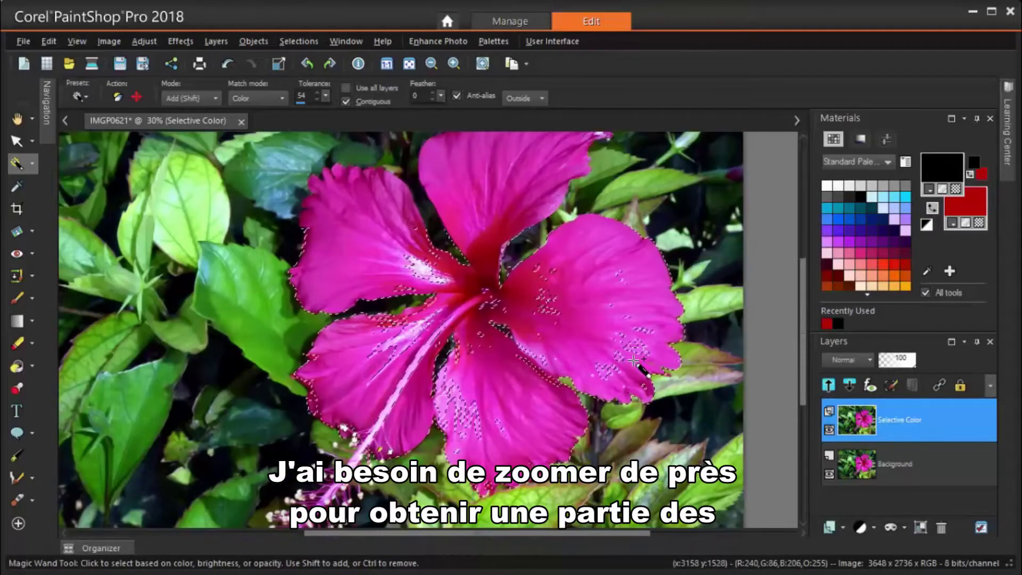
left_click(603, 374)
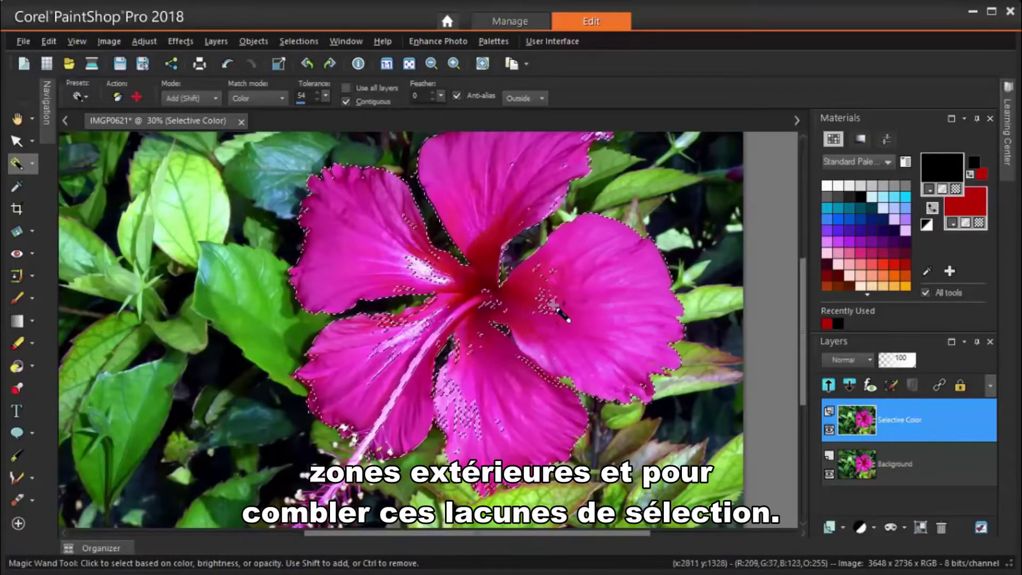
left_click(438, 404)
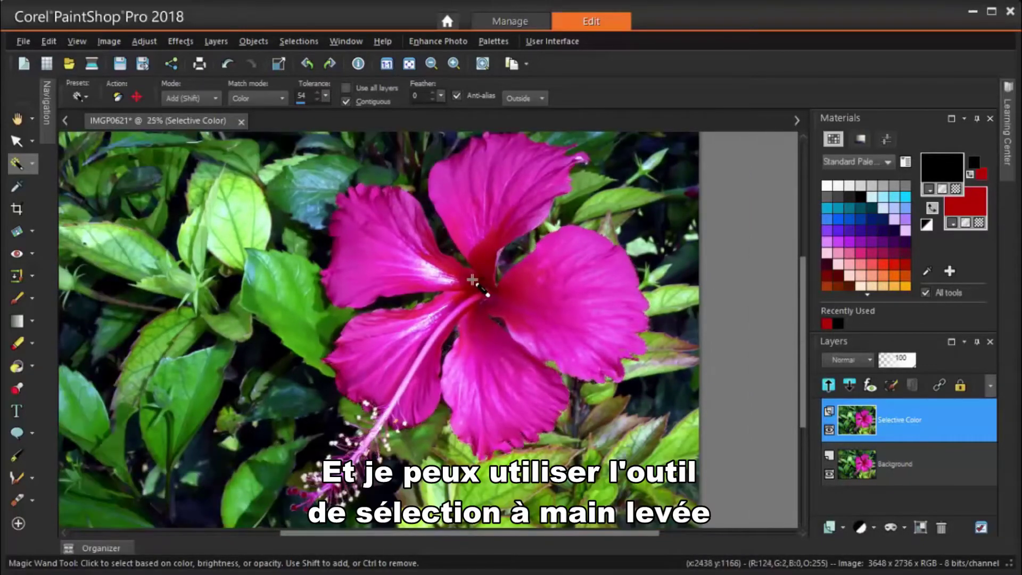
Step: Trace a Freehand Selection in Add mode around the whole hibiscus and its long stamen
left_click(33, 166)
left_click(70, 185)
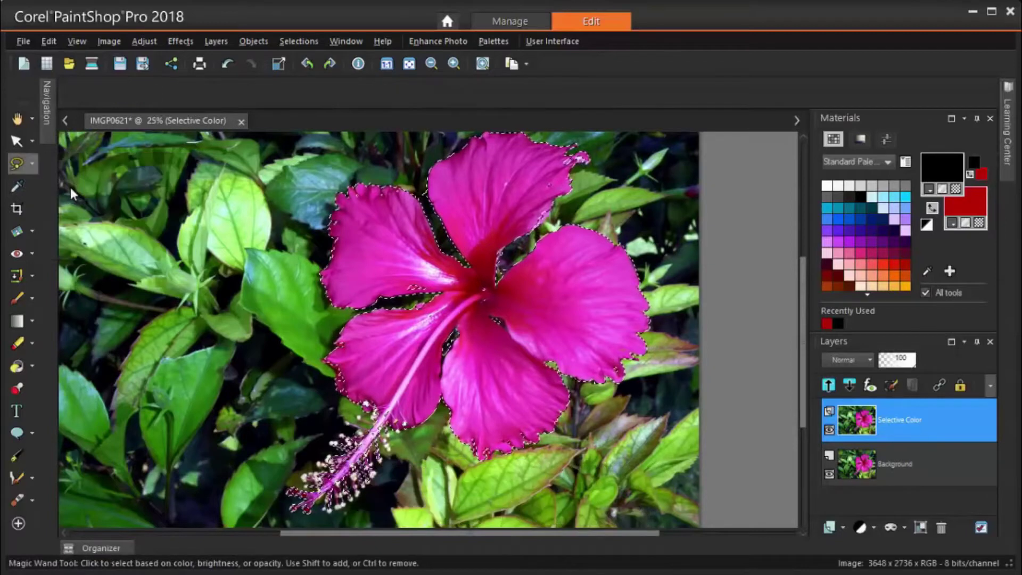
mouse_move(520, 180)
left_mouse_down()
mouse_move(399, 257)
mouse_move(404, 289)
mouse_move(416, 267)
mouse_move(443, 312)
mouse_move(443, 303)
mouse_move(430, 323)
left_mouse_up()
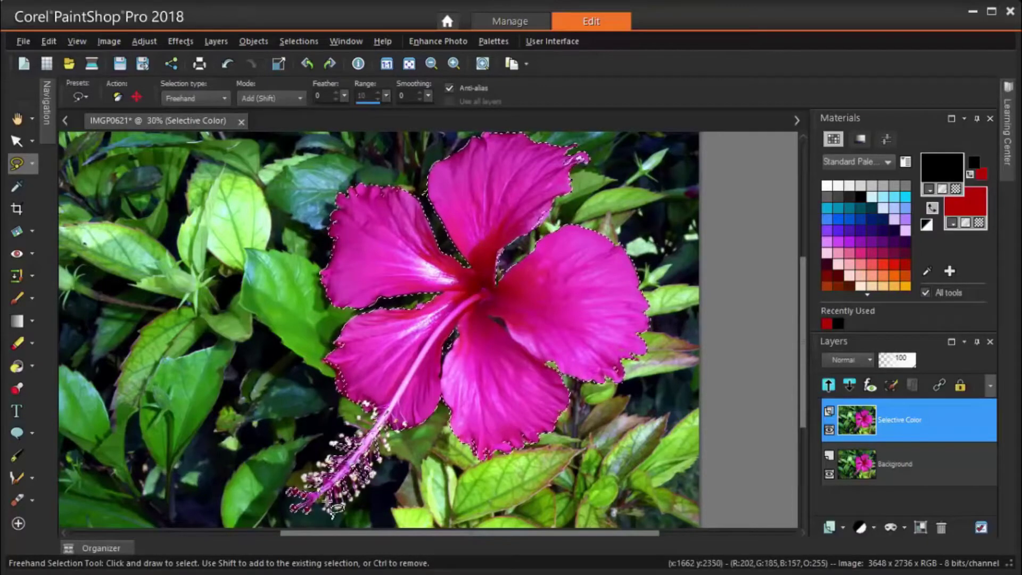
scroll(320, 517, "up", 1)
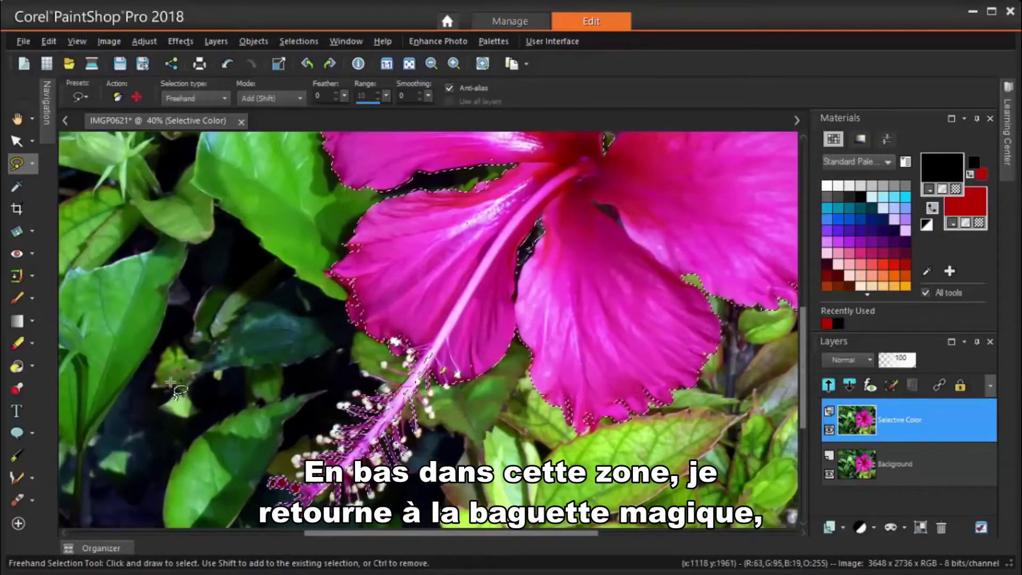
Step: Return to Magic Wand at Tolerance 15, add the white anther tips, then zoom out
left_click(27, 169)
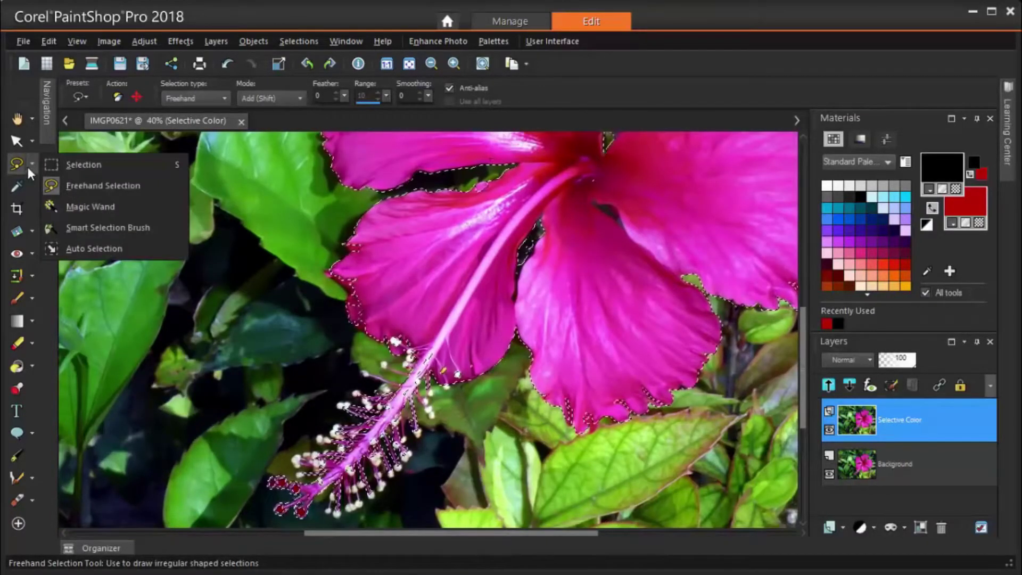
left_click(85, 205)
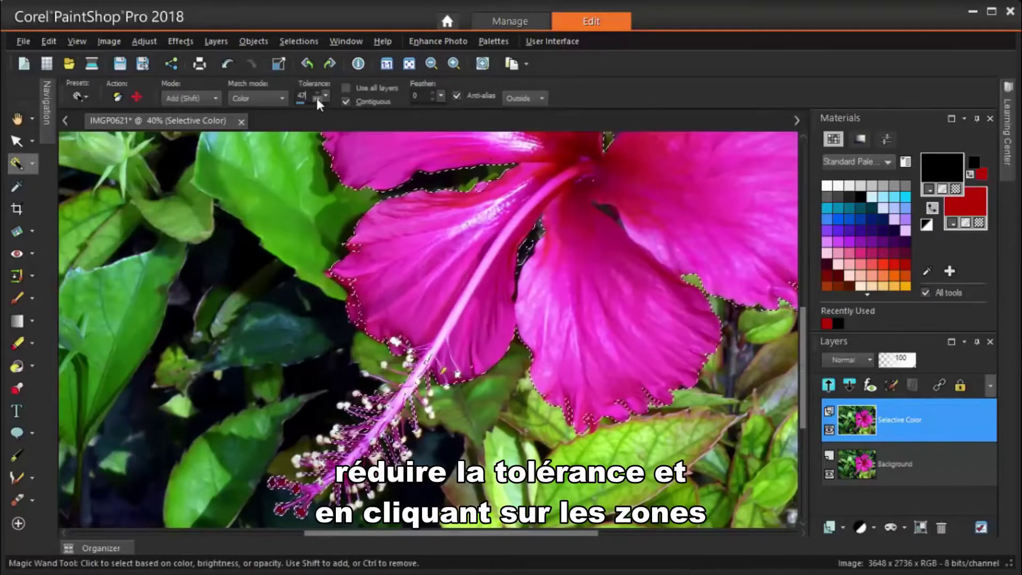
type("15")
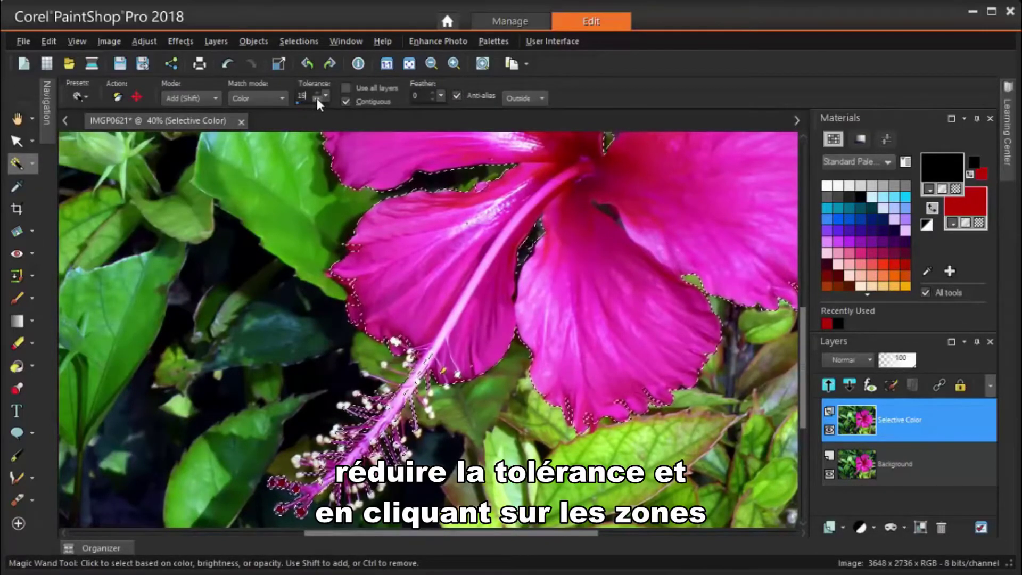
scroll(374, 323, "down", 1)
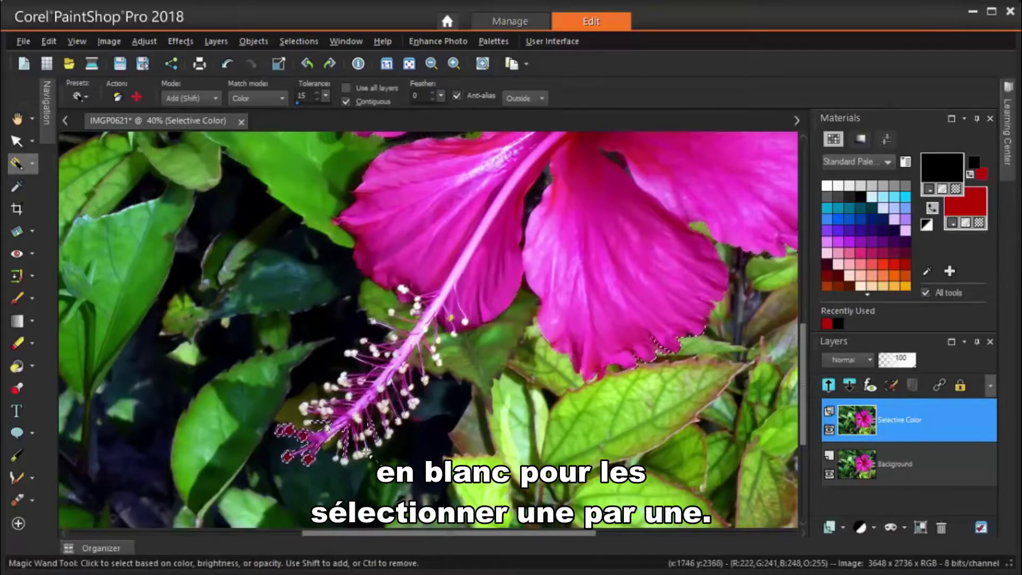
left_click(325, 386)
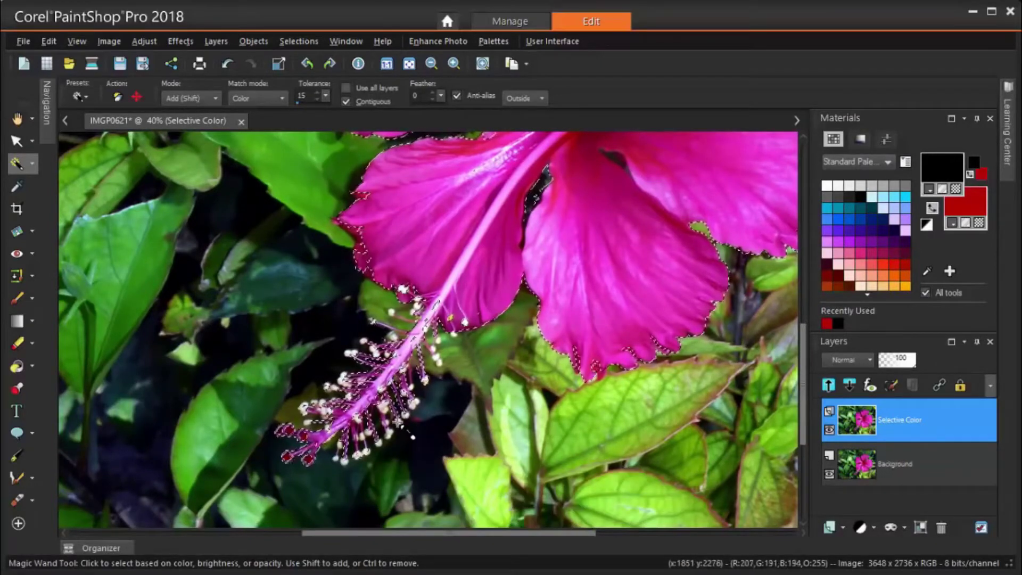
scroll(447, 377, "down", 3)
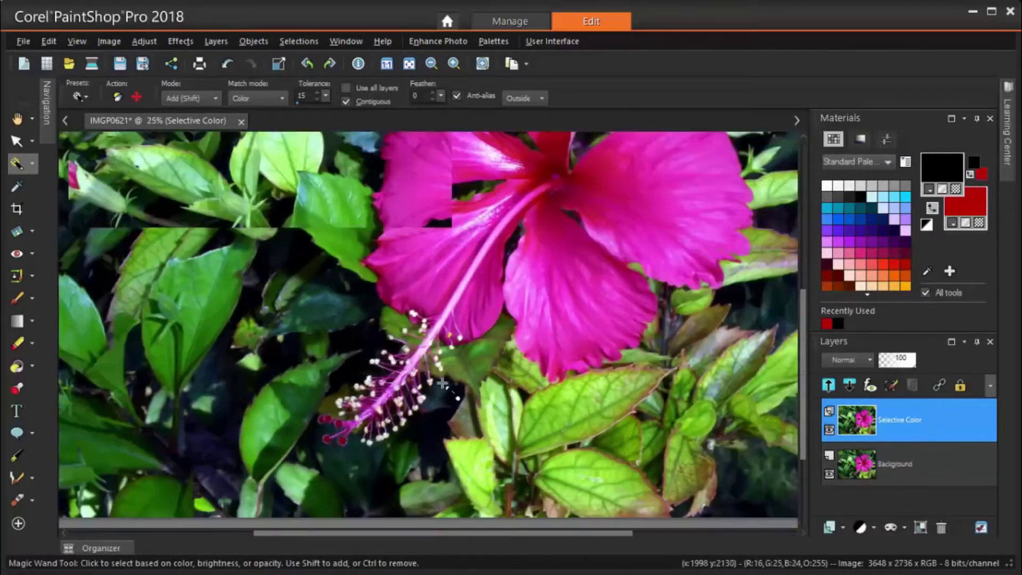
scroll(585, 341, "down", 1)
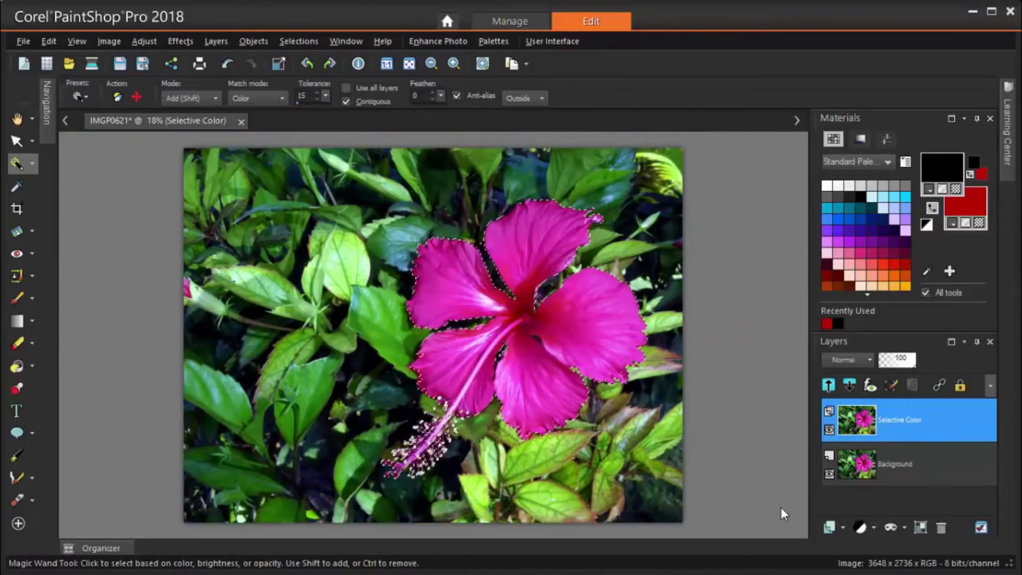
Step: Invert the selection onto the leafy background and bring up the Hue/Saturation/Lightness adjustment
left_click(318, 43)
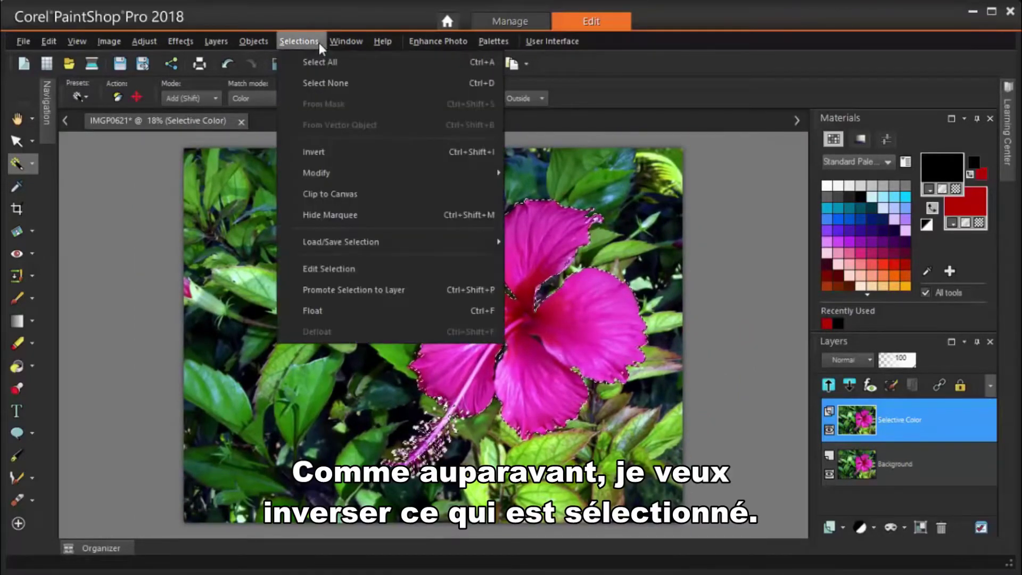
key("Return")
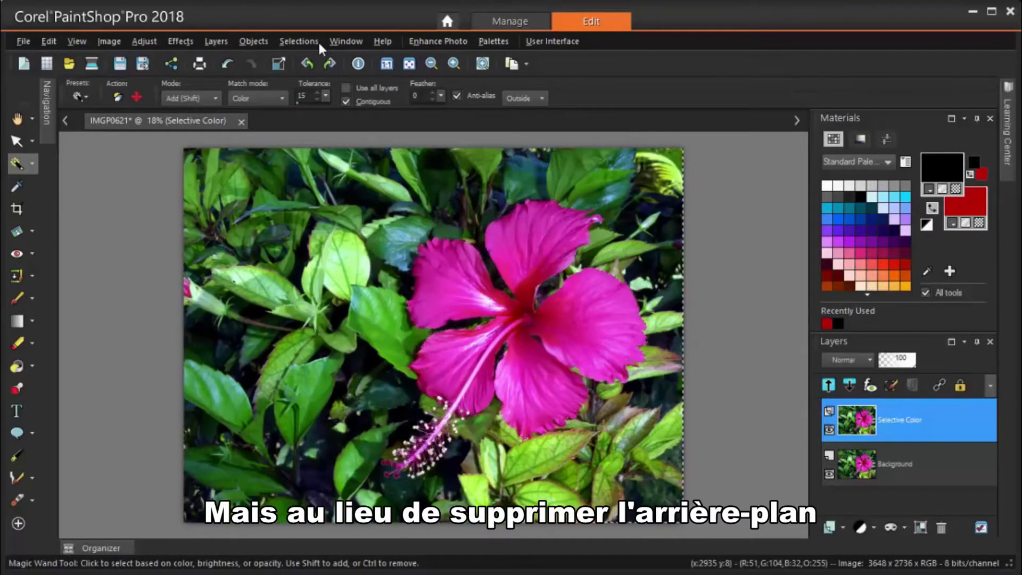
key("alt+a")
key("Down")
key("Down")
key("Down")
key("Down")
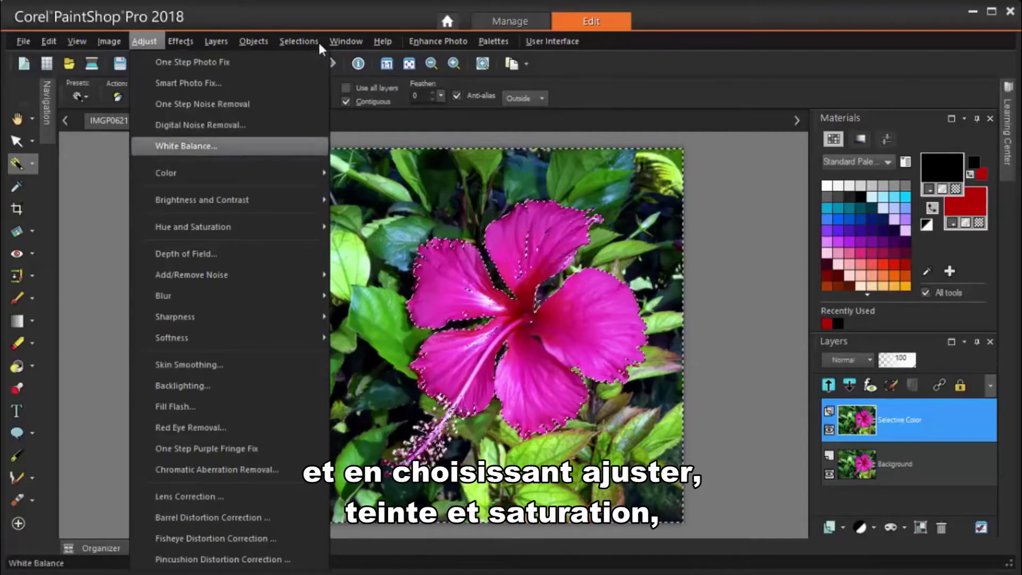
key("Down")
key("Down")
key("Down")
key("Right")
key("Down")
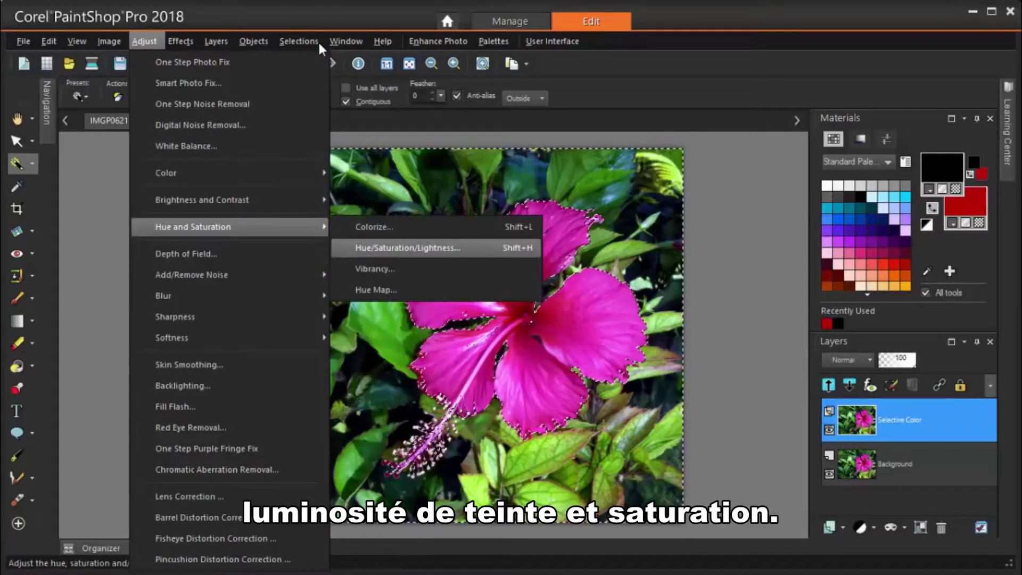
key("Return")
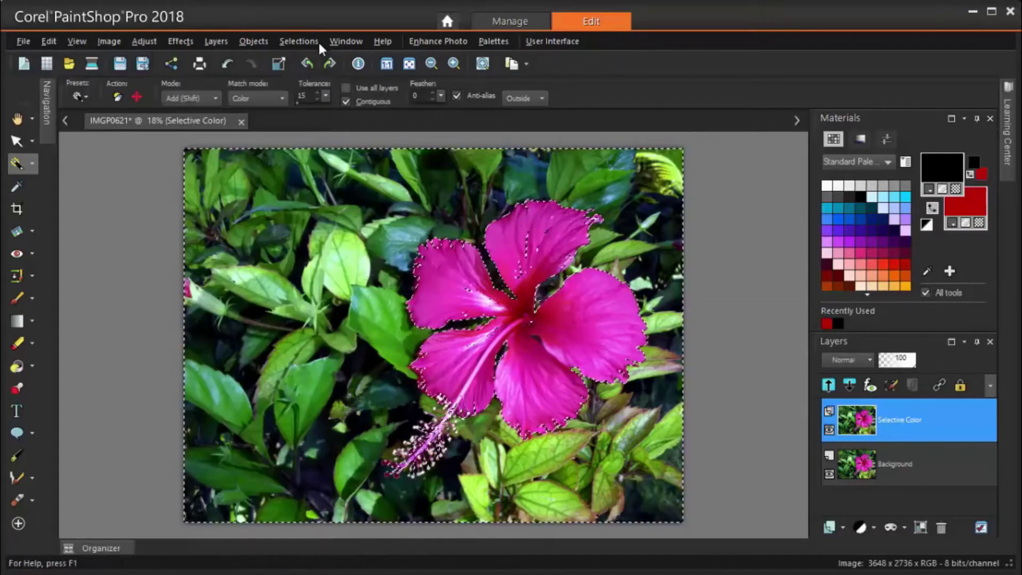